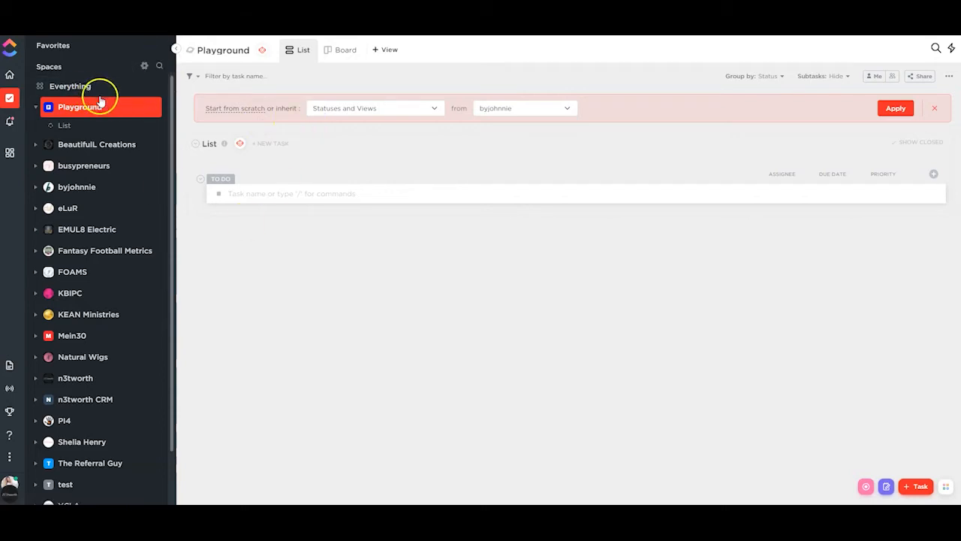
Open the Everything list and examine the hidden fields and the field types available for a new column
{"action": "left_click", "coordinate": [63, 87]}
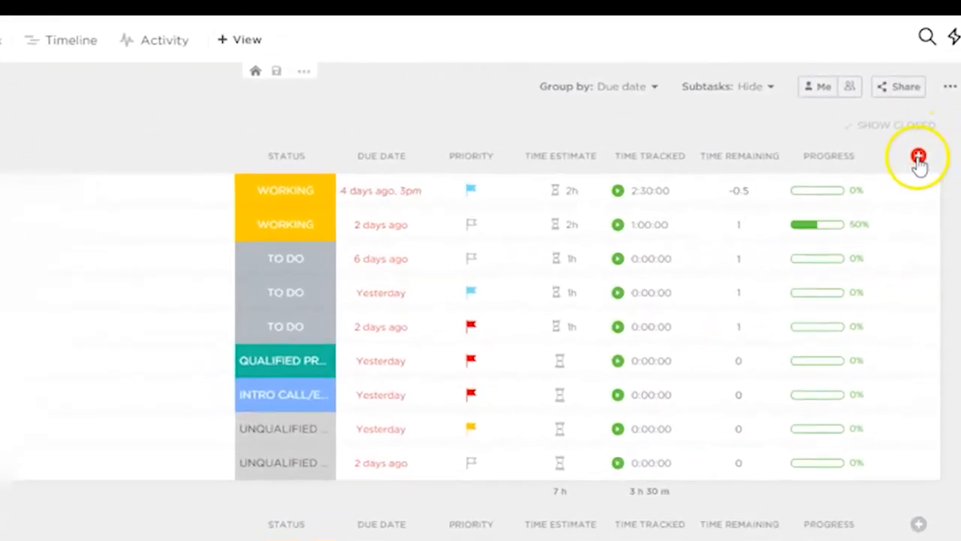
{"action": "left_click", "coordinate": [918, 157]}
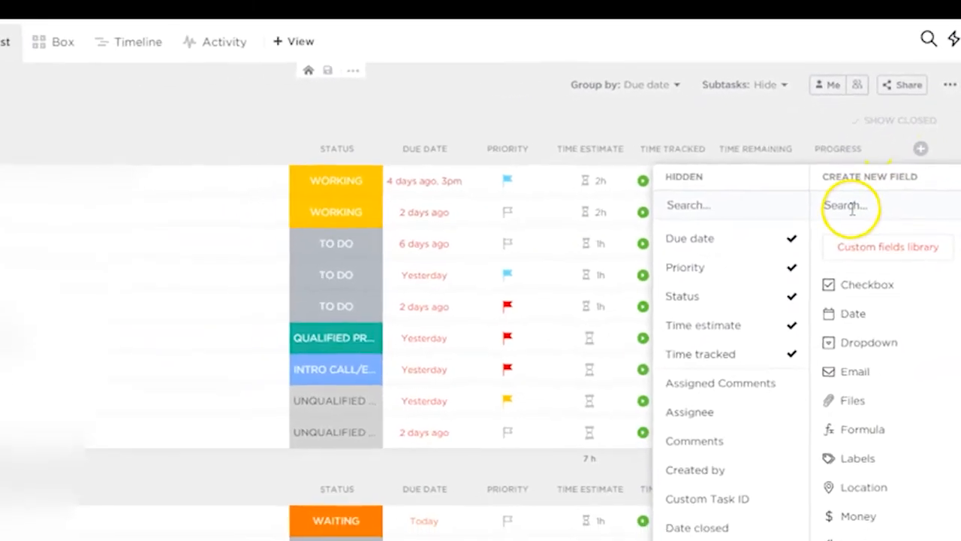
{"action": "scroll", "coordinate": [713, 428], "scroll_direction": "down", "scroll_amount": 5}
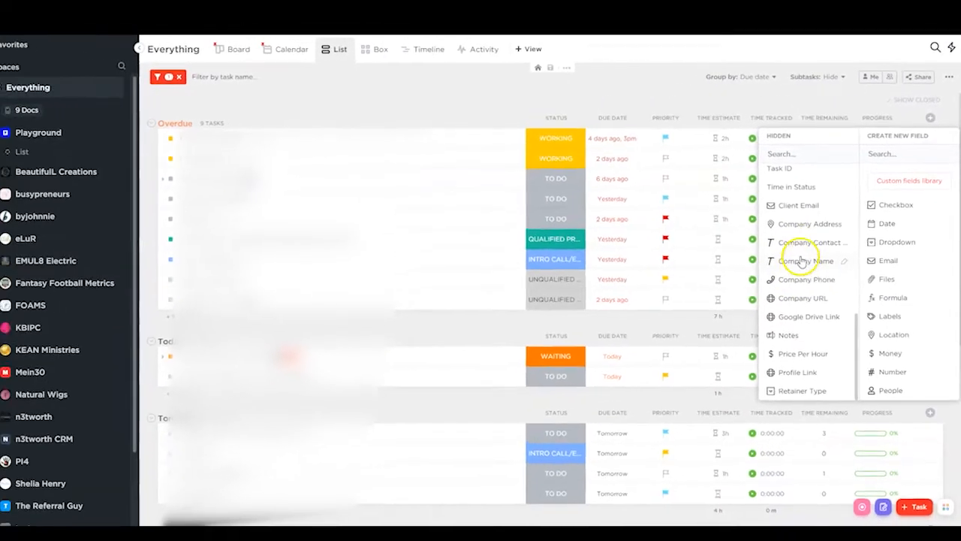
{"action": "scroll", "coordinate": [797, 227], "scroll_direction": "up", "scroll_amount": 2}
{"action": "scroll", "coordinate": [796, 235], "scroll_direction": "down", "scroll_amount": 2}
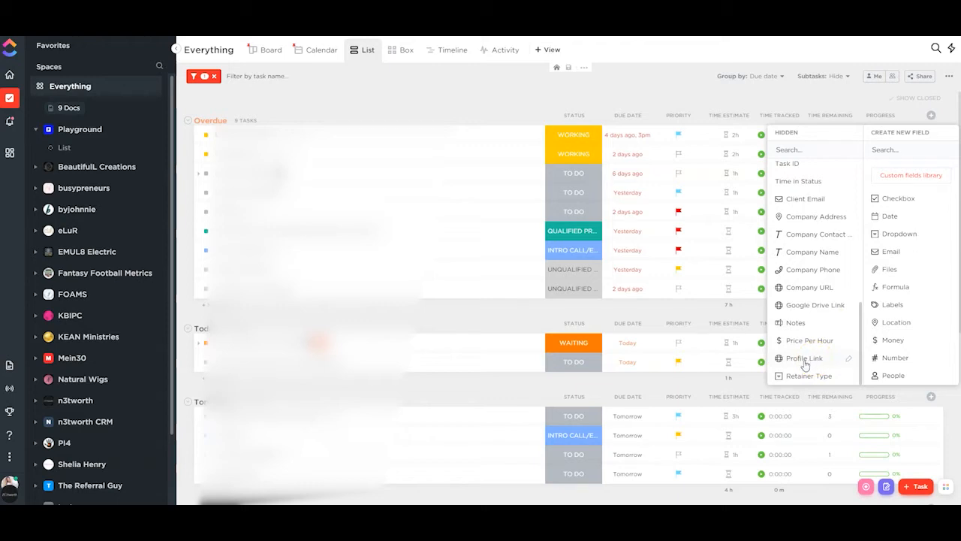
{"action": "scroll", "coordinate": [811, 315], "scroll_direction": "up", "scroll_amount": 5}
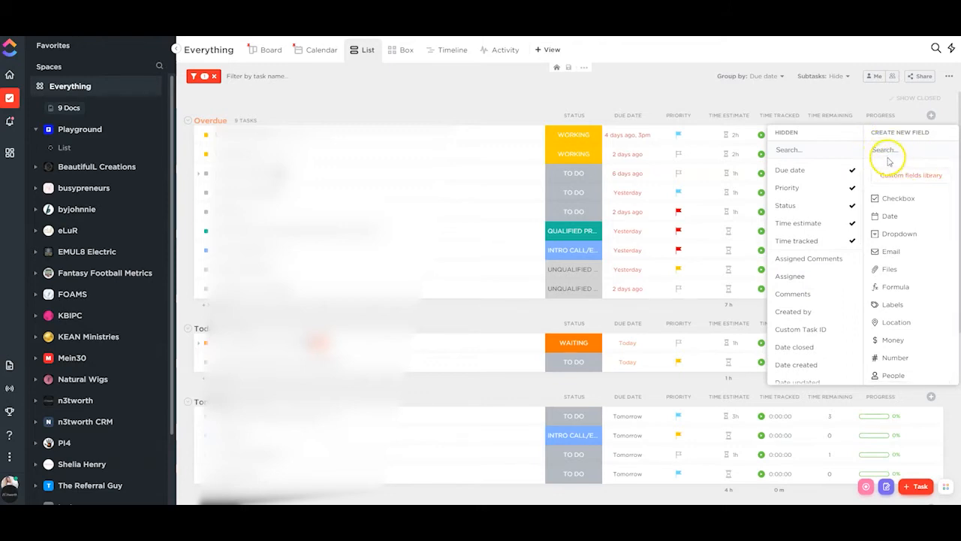
{"action": "scroll", "coordinate": [900, 315], "scroll_direction": "down", "scroll_amount": 3}
{"action": "scroll", "coordinate": [895, 268], "scroll_direction": "up", "scroll_amount": 2}
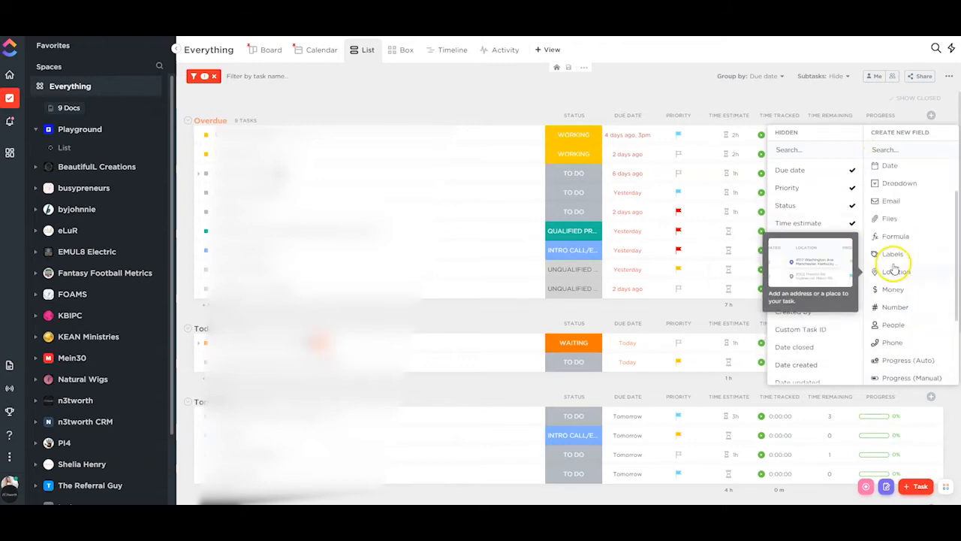
Create a Location-type custom field named Location and add it to every task in the workspace
{"action": "left_click", "coordinate": [894, 272]}
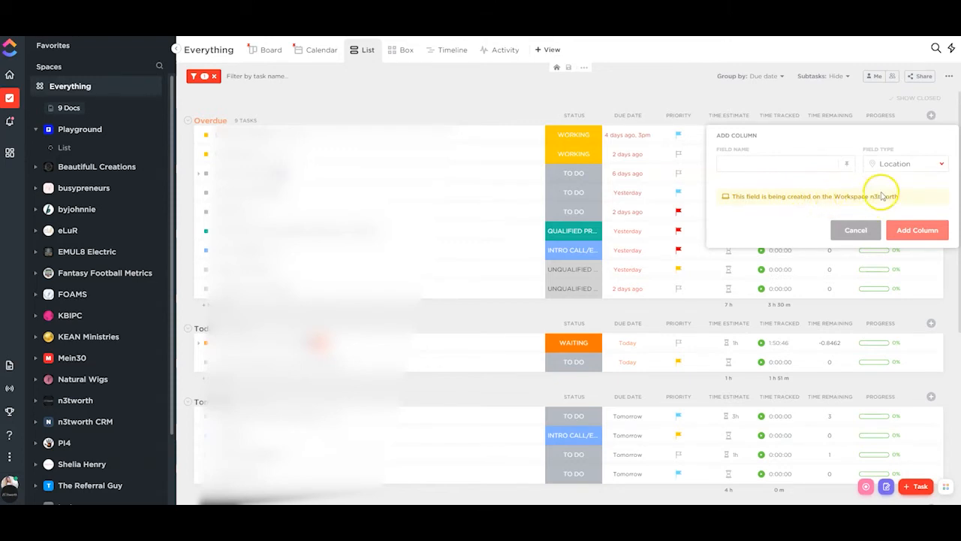
{"action": "type", "text": "Location"}
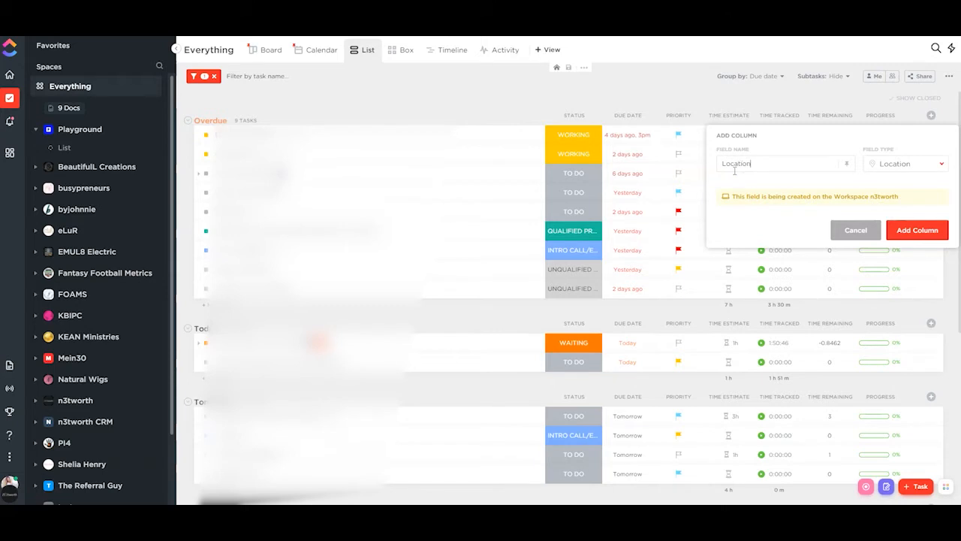
{"action": "left_click", "coordinate": [908, 233]}
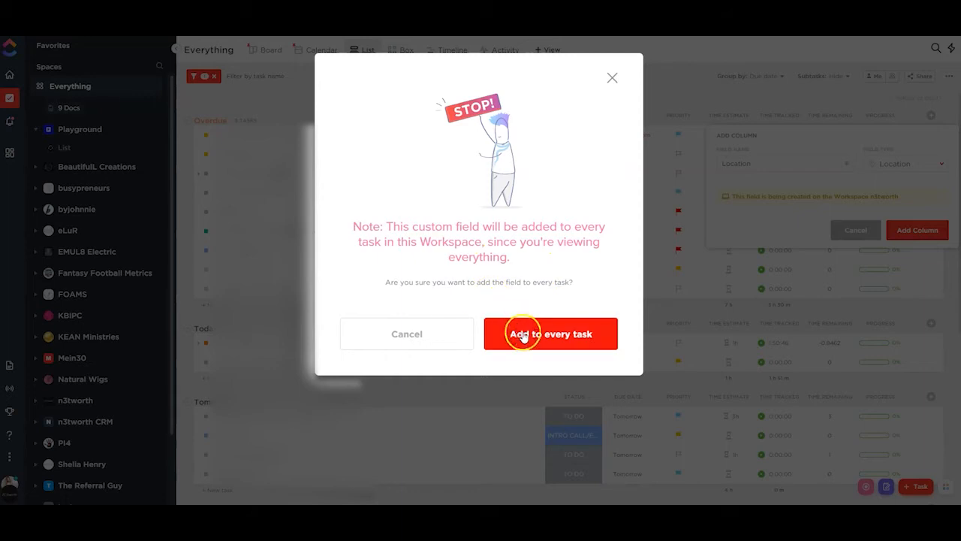
{"action": "left_click", "coordinate": [564, 334]}
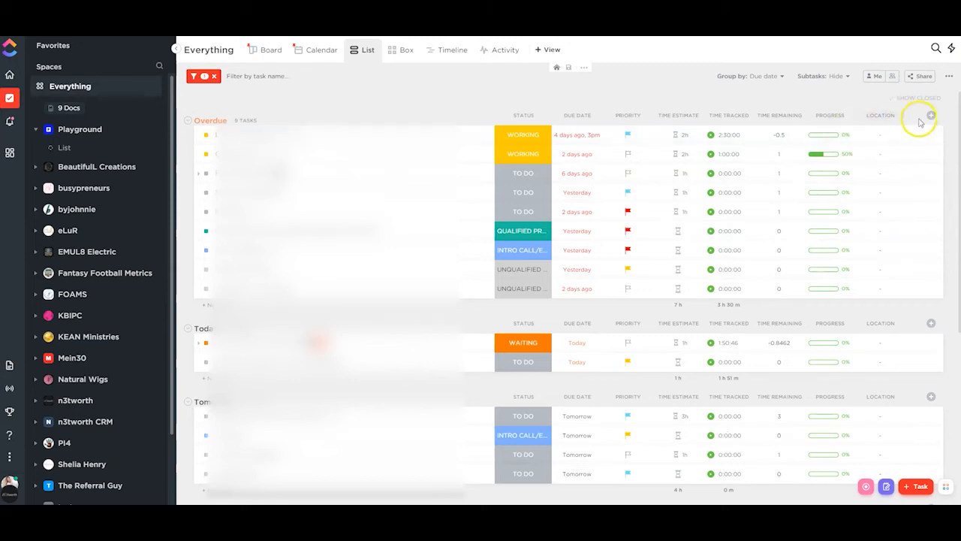
Hide the Location column in the Everything list
{"action": "left_click", "coordinate": [878, 115]}
{"action": "left_click", "coordinate": [888, 137]}
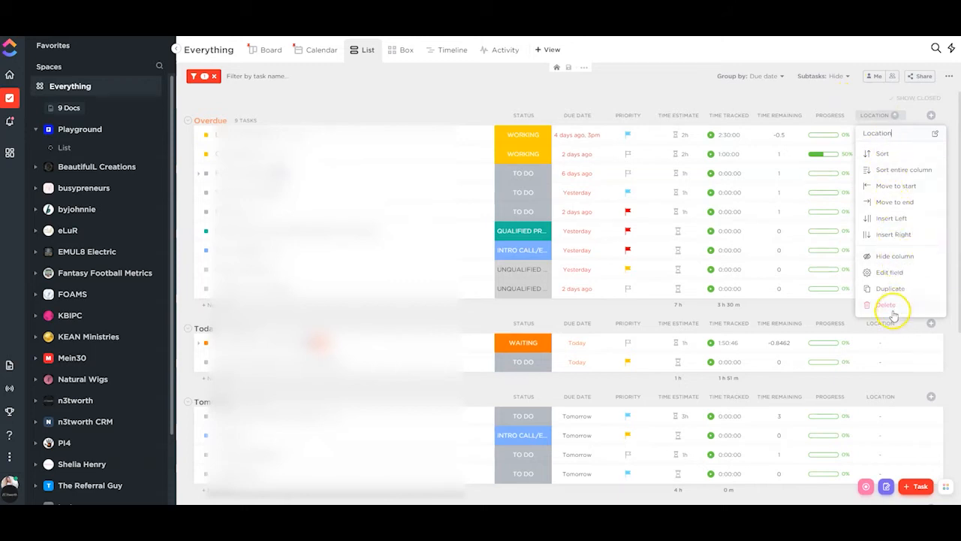
{"action": "left_click", "coordinate": [897, 256]}
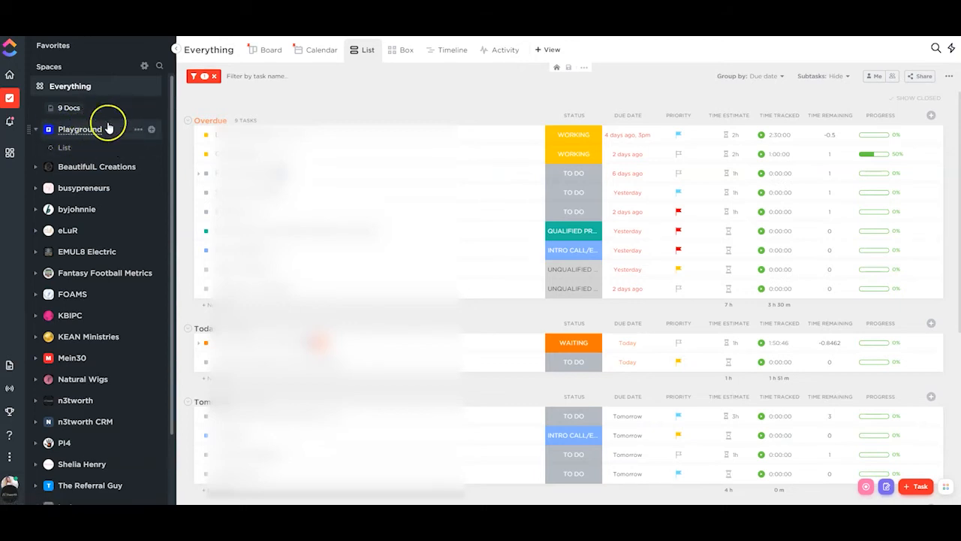
Open the Playground space and look through the contents of its new-task form
{"action": "left_click", "coordinate": [68, 133]}
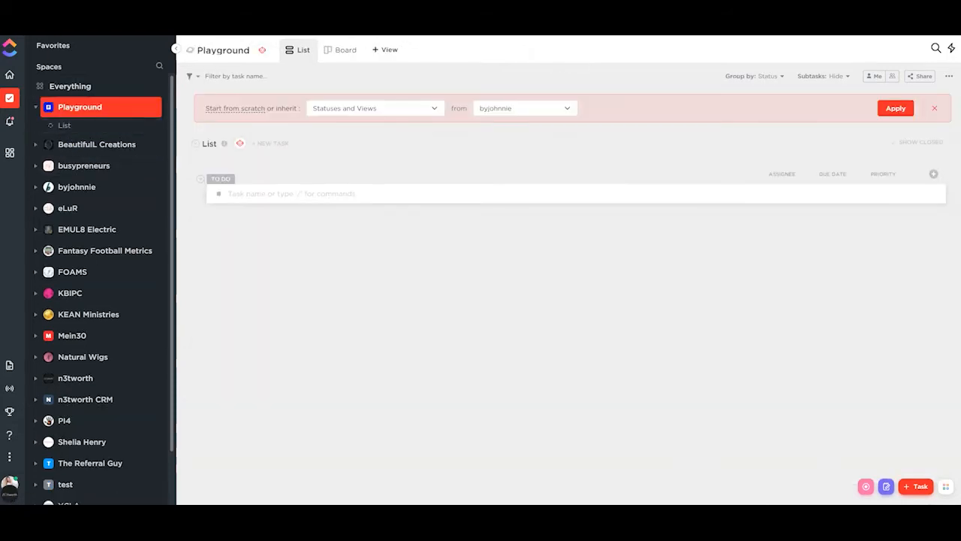
{"action": "left_click", "coordinate": [918, 485]}
{"action": "scroll", "coordinate": [695, 365], "scroll_direction": "down", "scroll_amount": 1}
{"action": "left_click", "coordinate": [707, 350]}
{"action": "scroll", "coordinate": [671, 368], "scroll_direction": "down", "scroll_amount": 3}
{"action": "scroll", "coordinate": [700, 384], "scroll_direction": "up", "scroll_amount": 2}
{"action": "scroll", "coordinate": [698, 353], "scroll_direction": "up", "scroll_amount": 2}
{"action": "scroll", "coordinate": [697, 369], "scroll_direction": "down", "scroll_amount": 4}
{"action": "scroll", "coordinate": [694, 371], "scroll_direction": "up", "scroll_amount": 4}
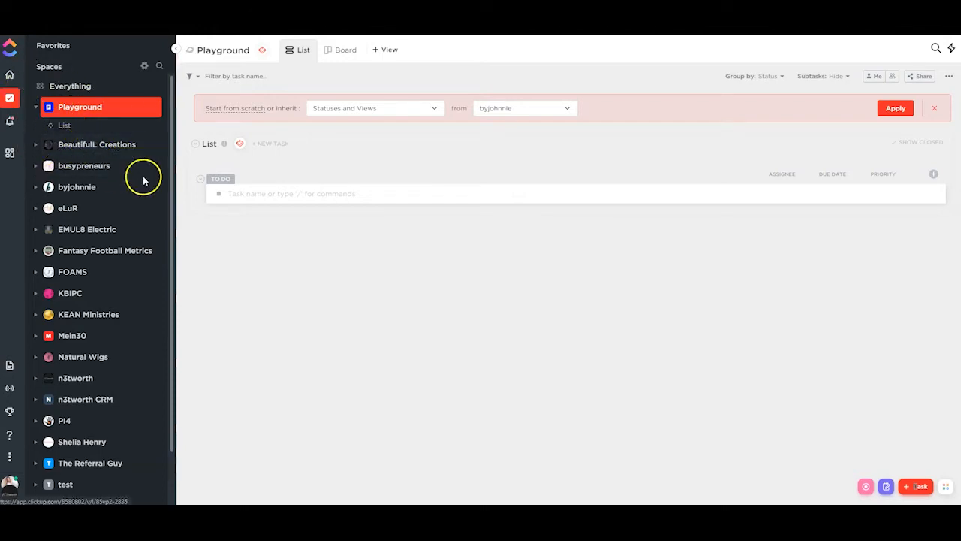
Create a Text area (Long text) custom field named Test Text Area for the busypreneurs space
{"action": "left_click", "coordinate": [35, 107]}
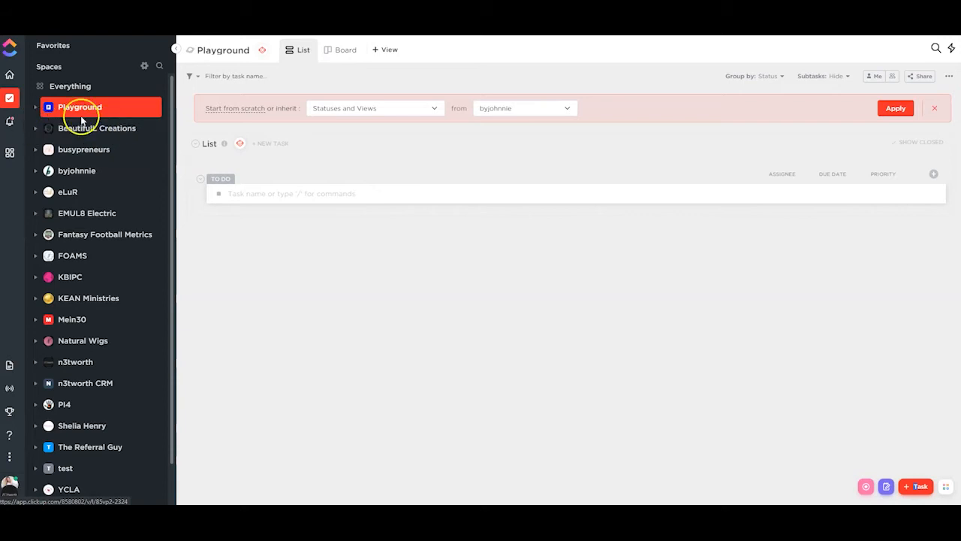
{"action": "left_click", "coordinate": [34, 153]}
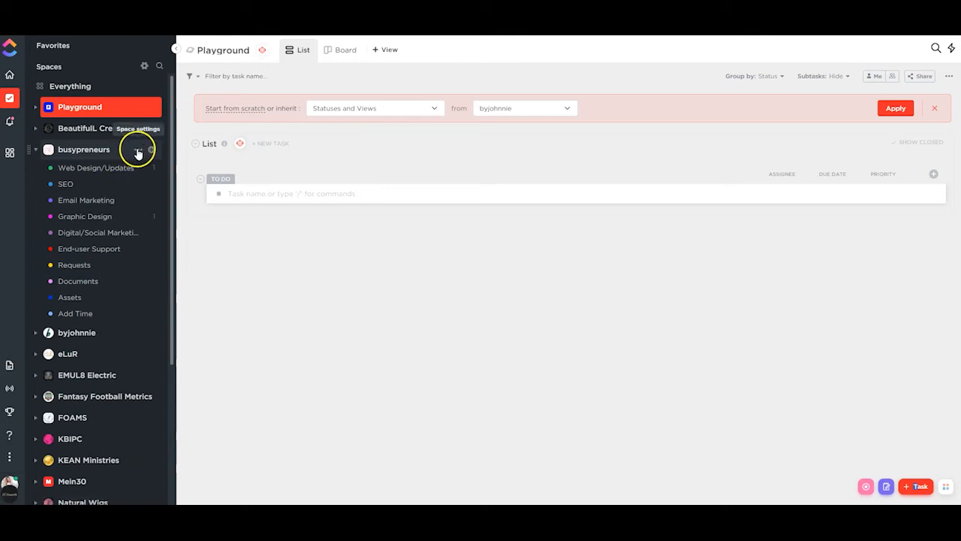
{"action": "left_click", "coordinate": [137, 153]}
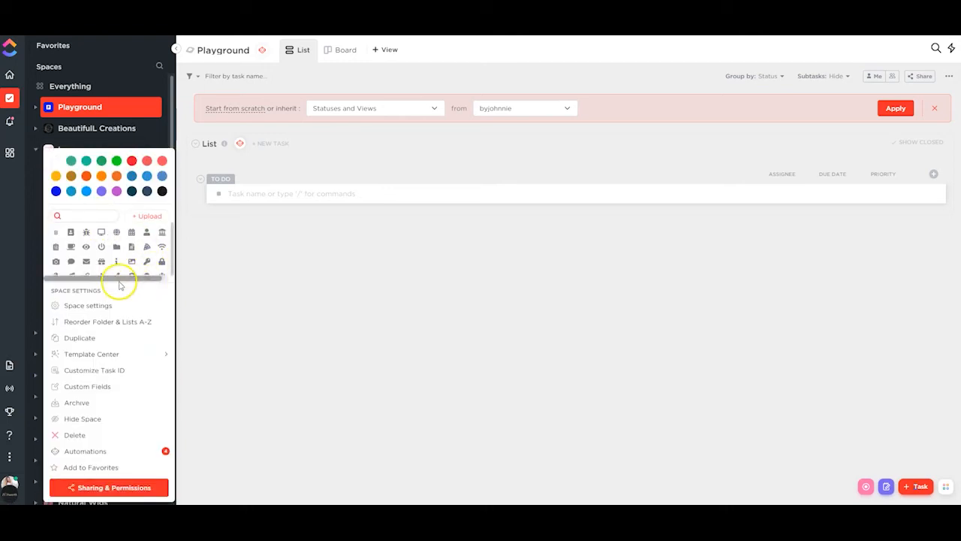
{"action": "left_click", "coordinate": [89, 387]}
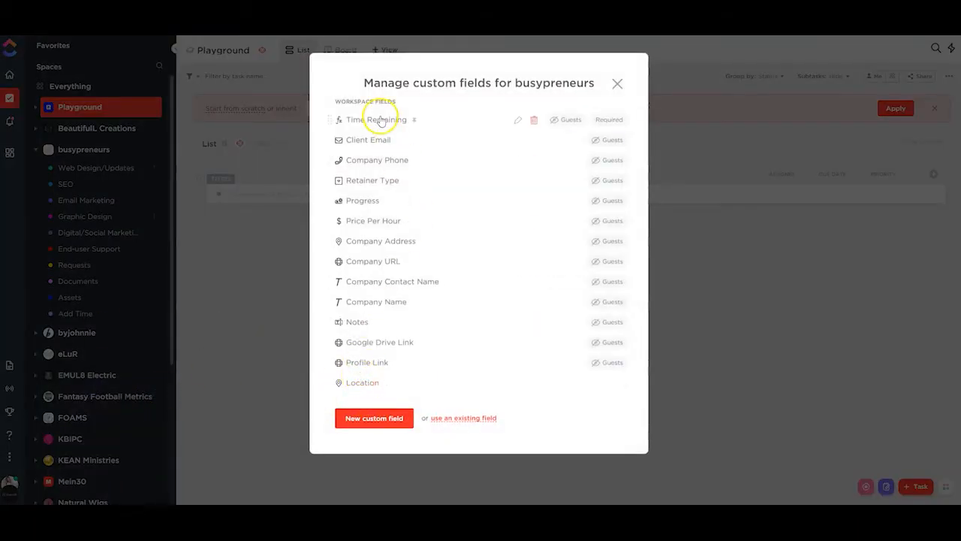
{"action": "left_click", "coordinate": [340, 418]}
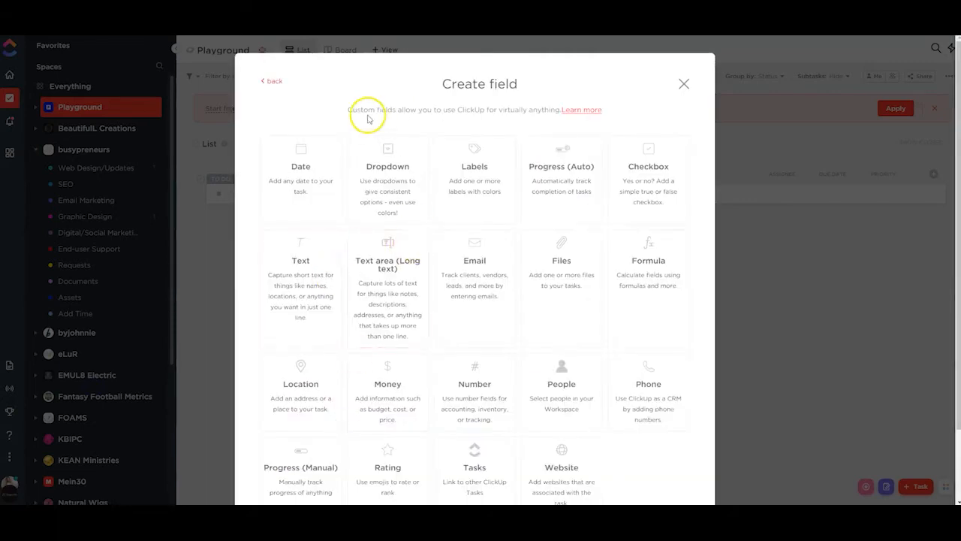
{"action": "left_click", "coordinate": [373, 254]}
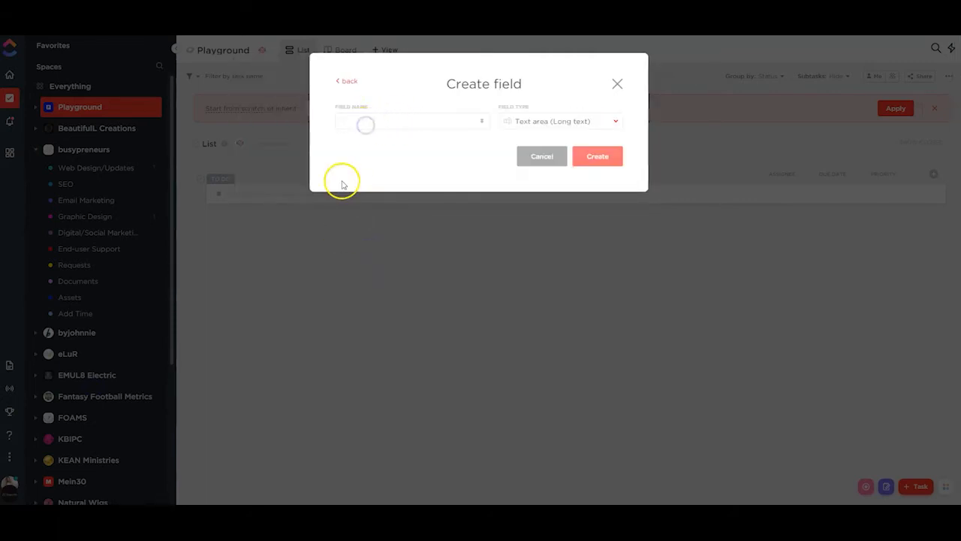
{"action": "type", "text": "Test Text"}
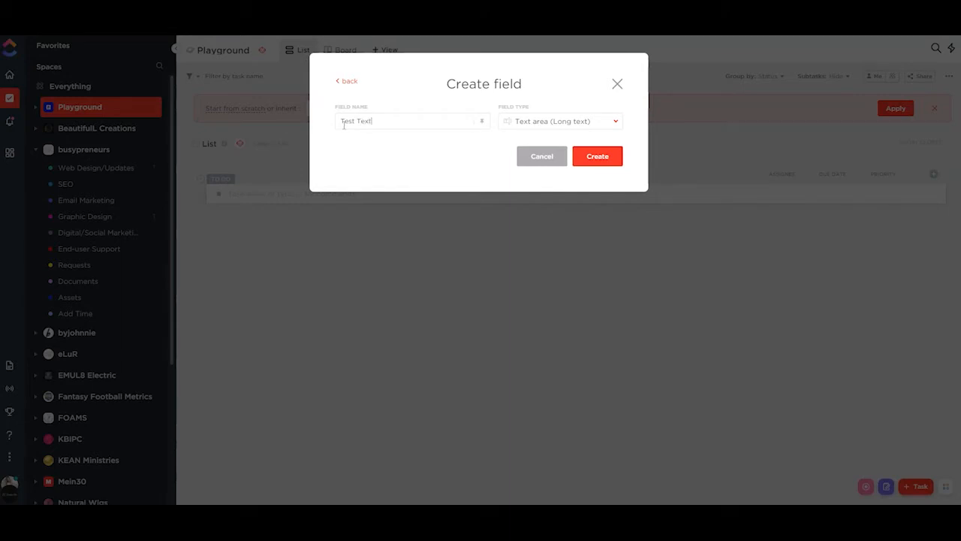
{"action": "left_click", "coordinate": [597, 154]}
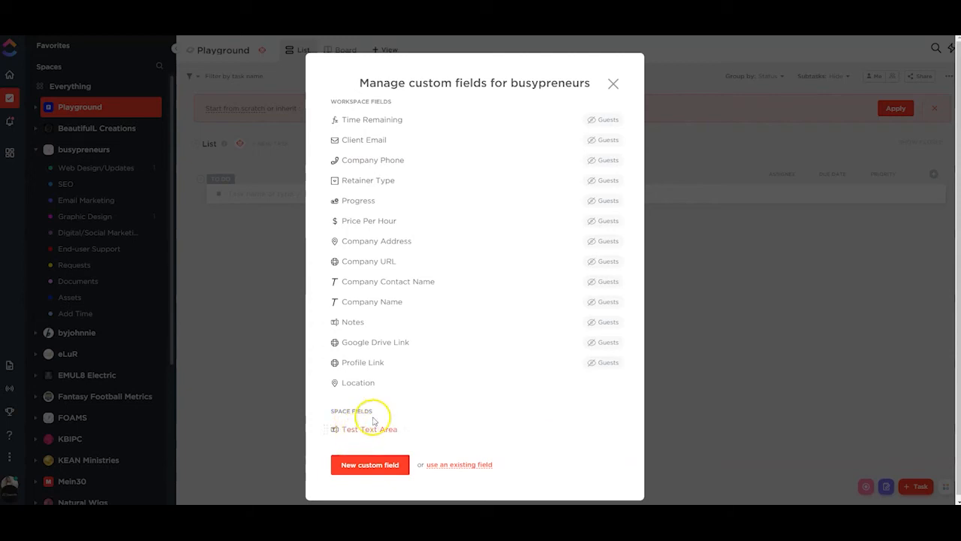
{"action": "left_click", "coordinate": [612, 82]}
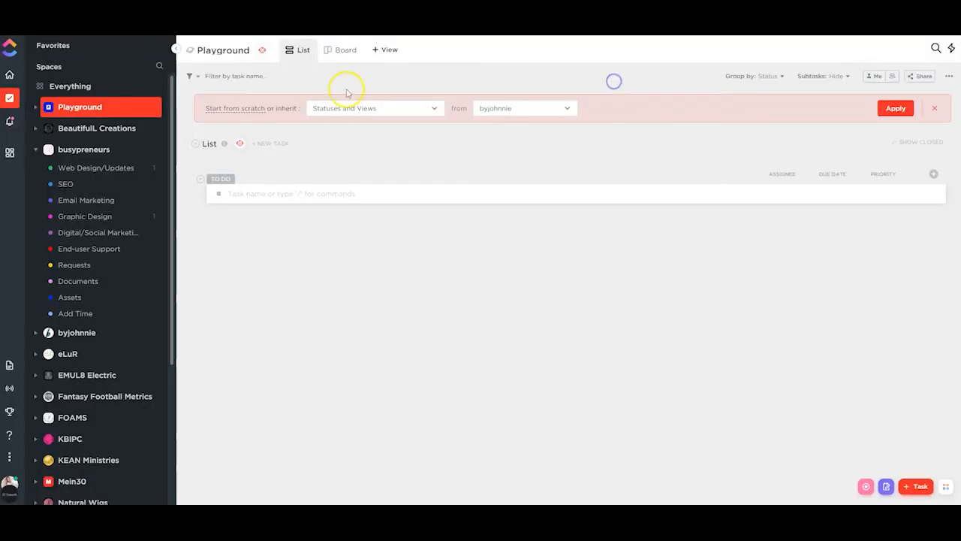
Examine the custom fields of the Playground space for any space-level fields
{"action": "left_click", "coordinate": [36, 108]}
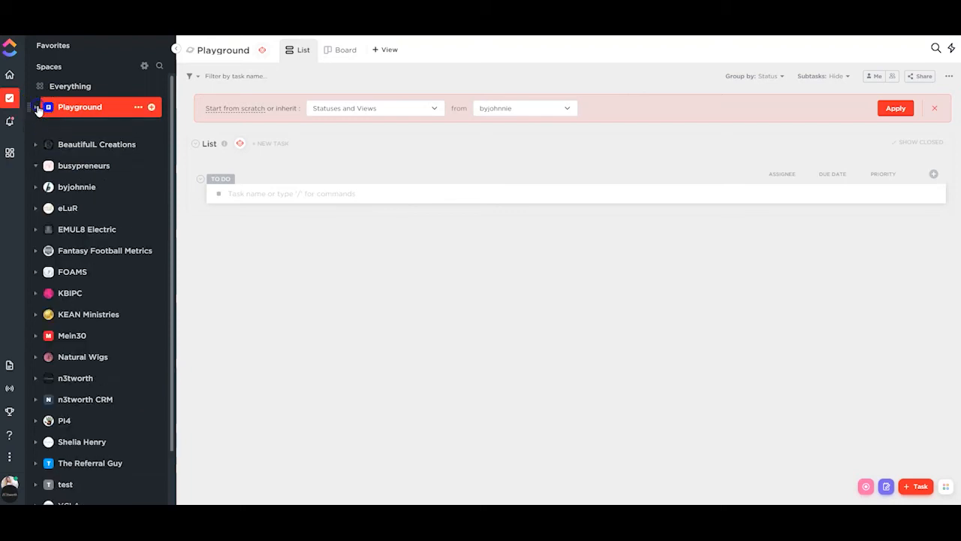
{"action": "left_click", "coordinate": [138, 107]}
{"action": "left_click", "coordinate": [94, 361]}
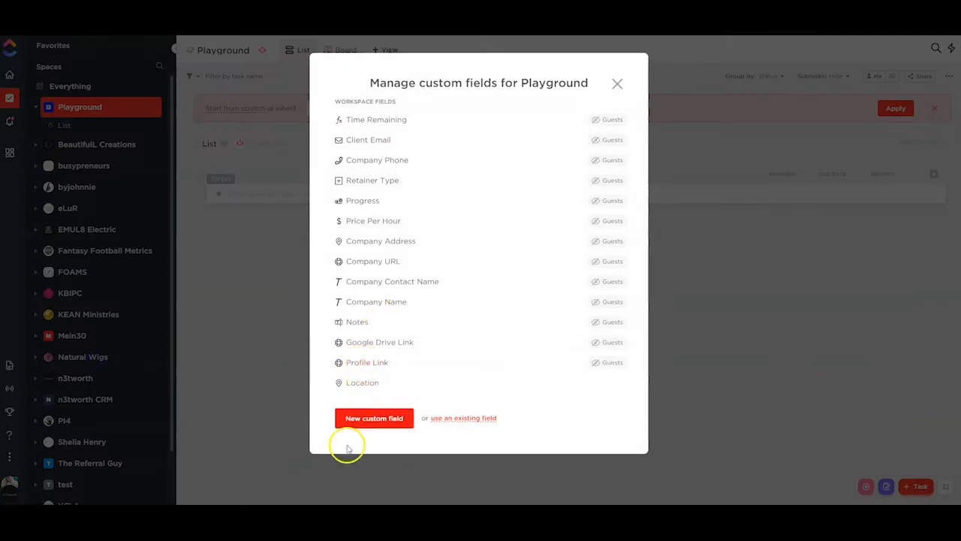
{"action": "left_click", "coordinate": [617, 85]}
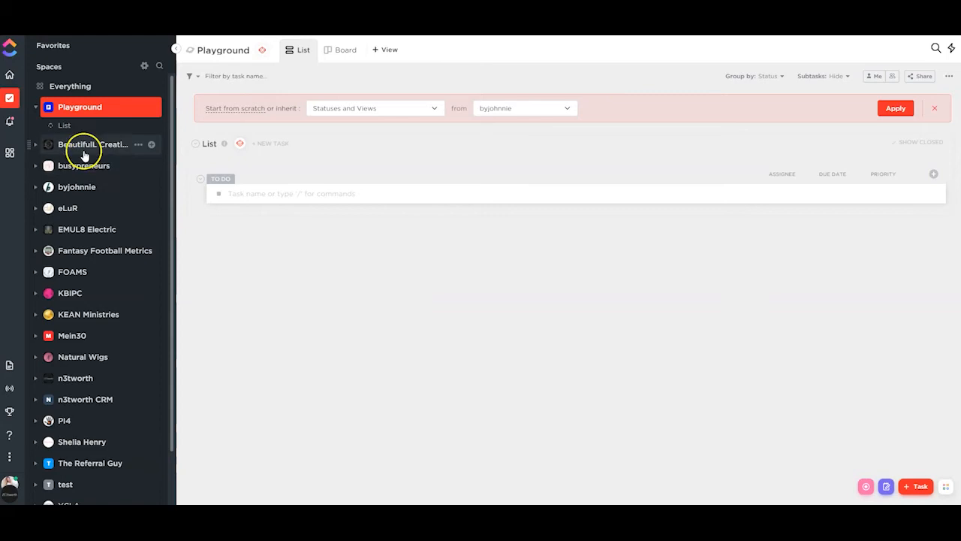
Create a Text custom field named Test Text for the Graphic Design list in busypreneurs and review its fields by level
{"action": "left_click", "coordinate": [36, 164]}
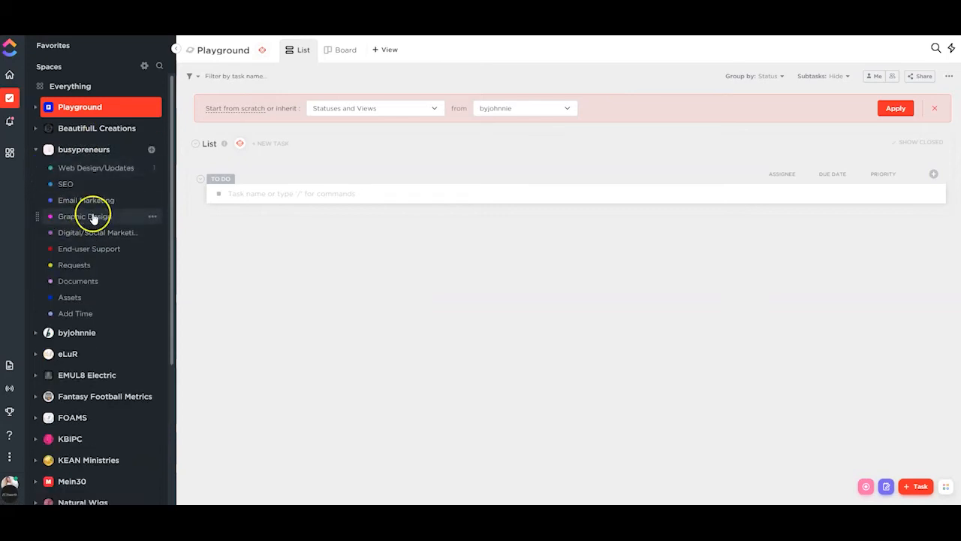
{"action": "left_click", "coordinate": [153, 217]}
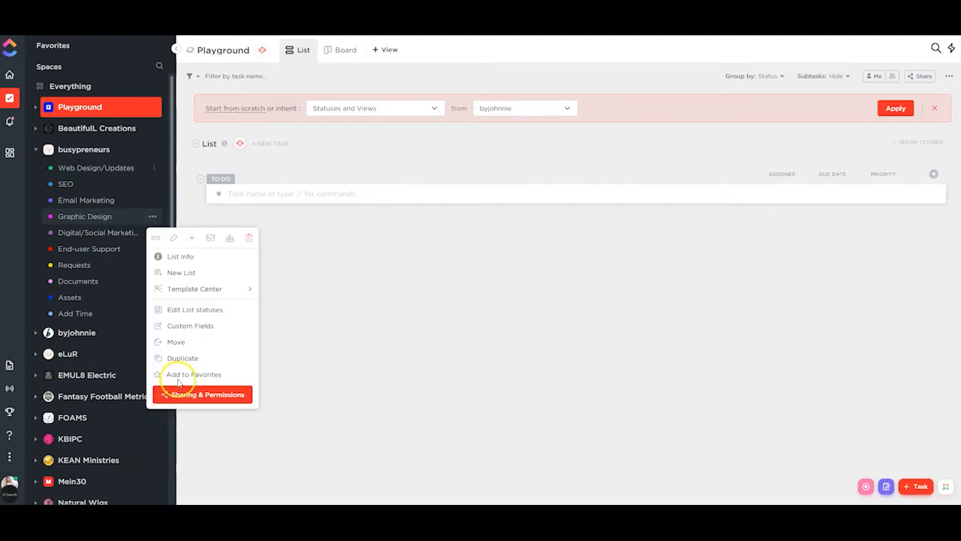
{"action": "left_click", "coordinate": [186, 325]}
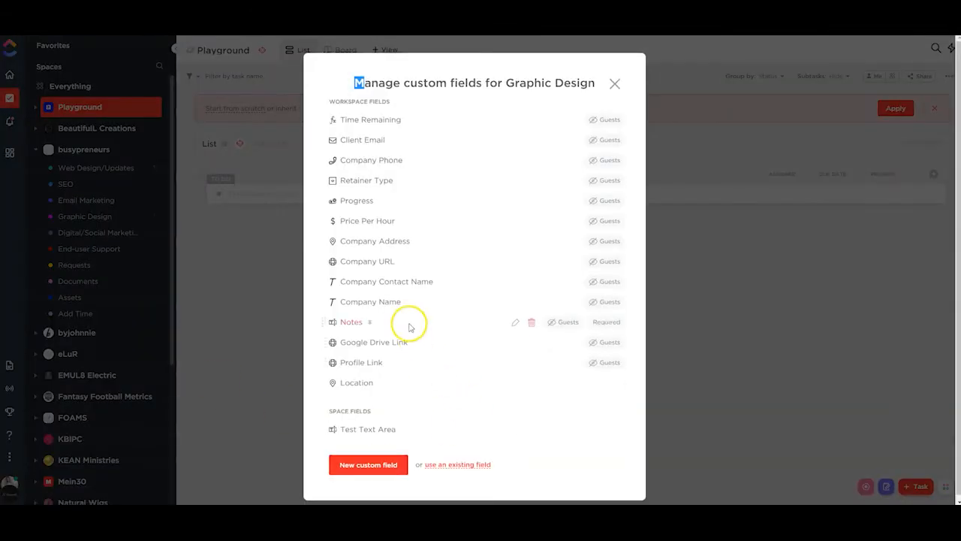
{"action": "left_click", "coordinate": [371, 464]}
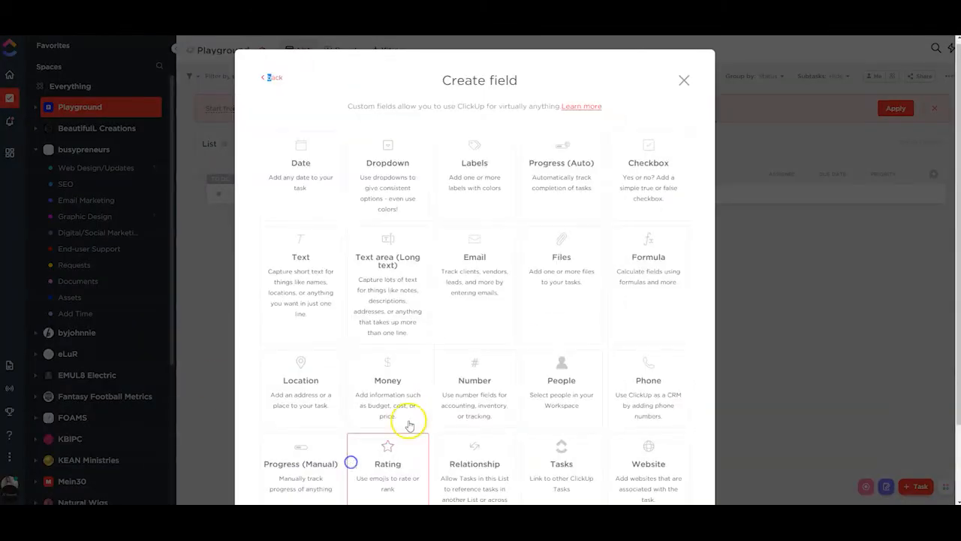
{"action": "left_click", "coordinate": [304, 267]}
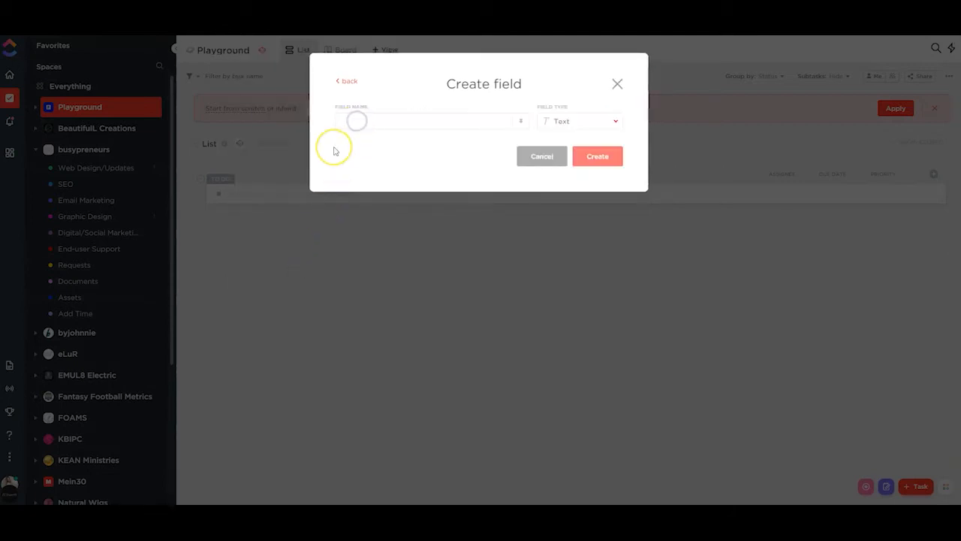
{"action": "type", "text": "Test Text"}
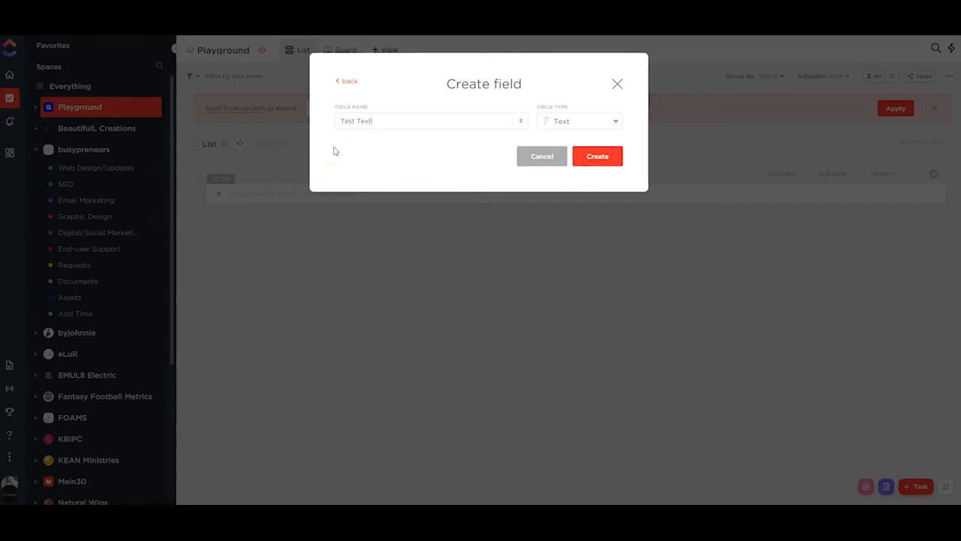
{"action": "left_click", "coordinate": [595, 155]}
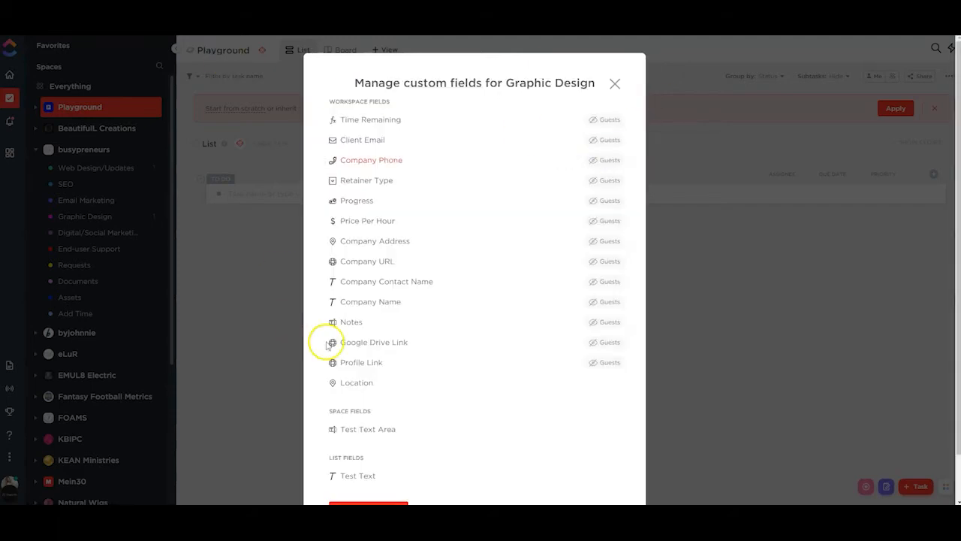
{"action": "scroll", "coordinate": [329, 347], "scroll_direction": "down", "scroll_amount": 2}
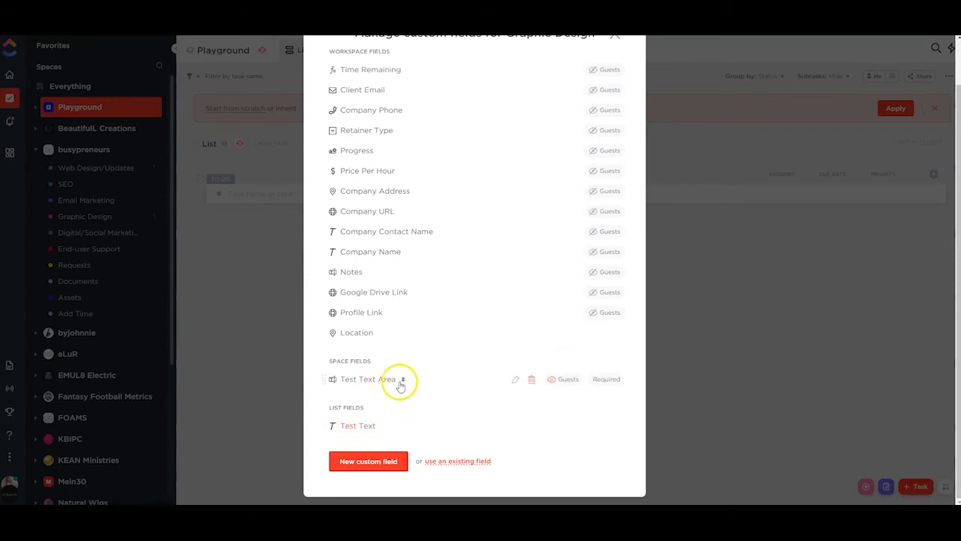
{"action": "scroll", "coordinate": [605, 201], "scroll_direction": "up", "scroll_amount": 2}
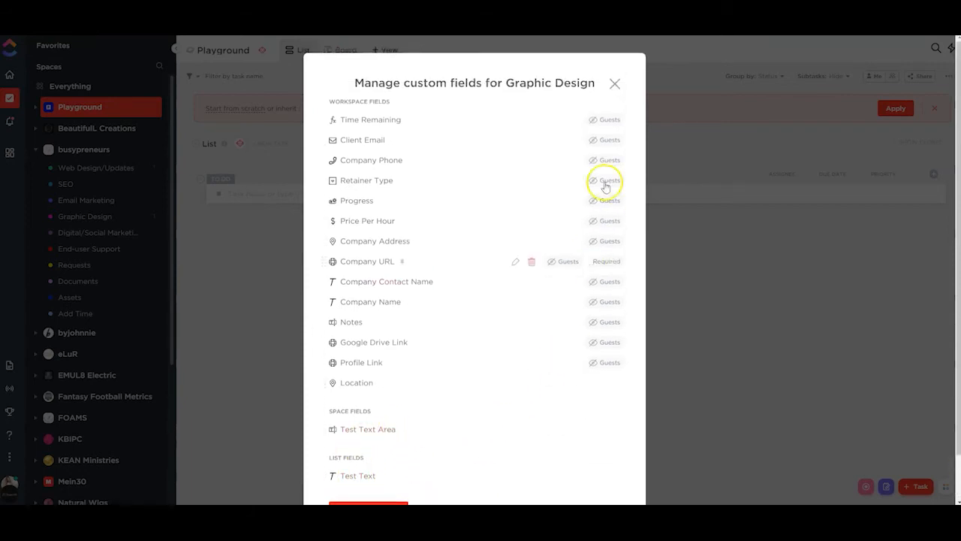
Start a custom automation for the Playground space with Task Created as its trigger
{"action": "left_click", "coordinate": [615, 82]}
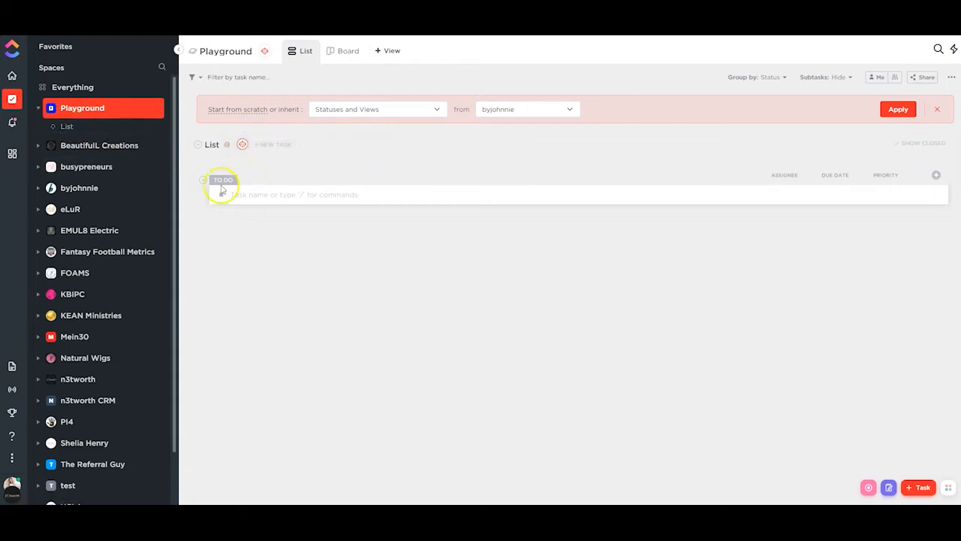
{"action": "left_click", "coordinate": [38, 170]}
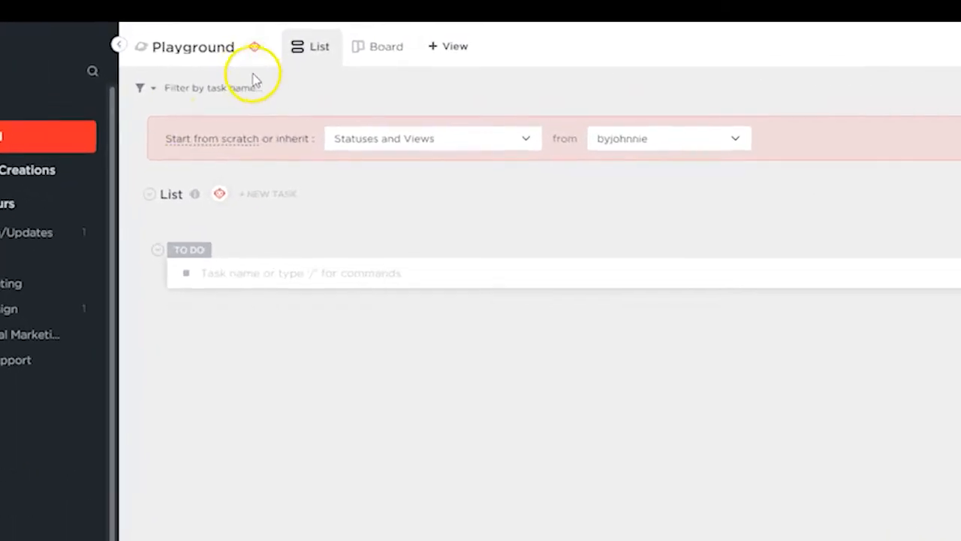
{"action": "left_click", "coordinate": [254, 48]}
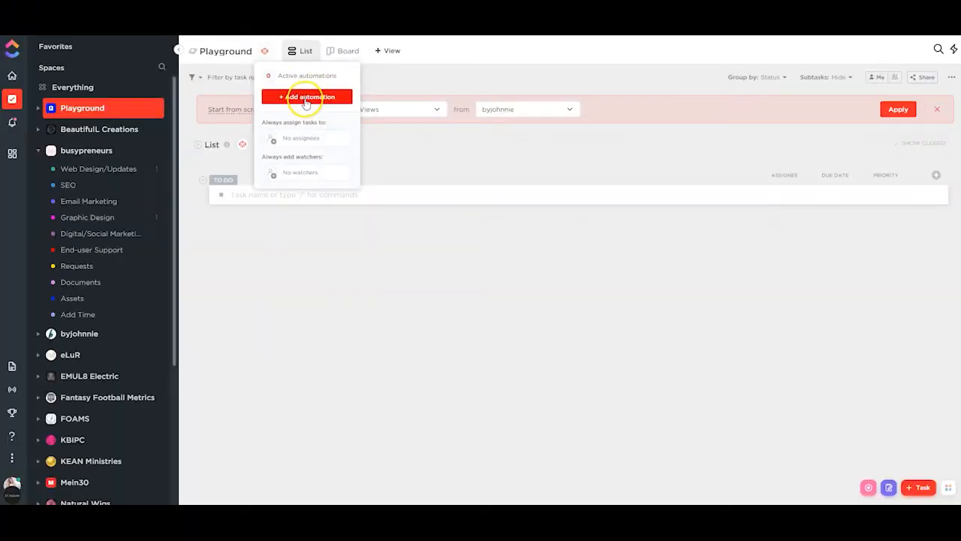
{"action": "left_click", "coordinate": [334, 149]}
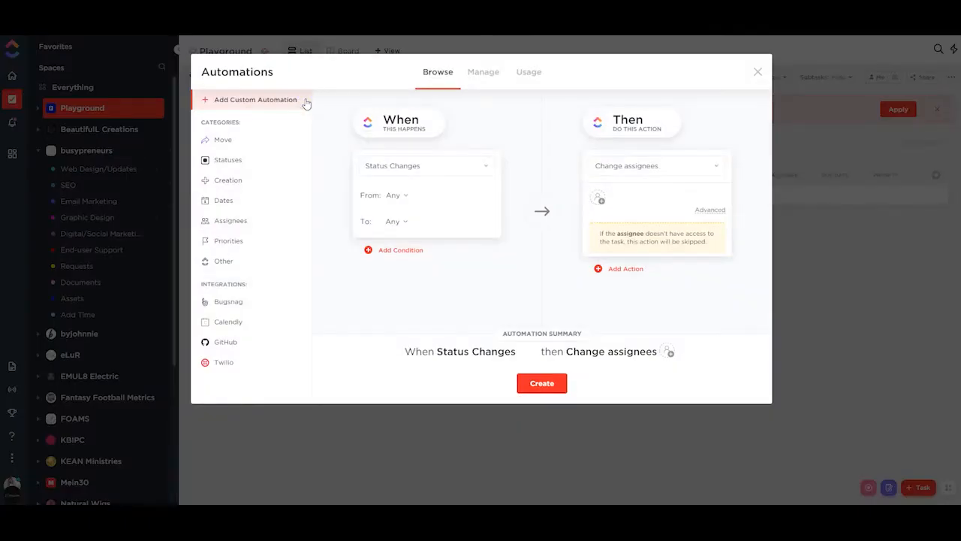
{"action": "left_click", "coordinate": [401, 171]}
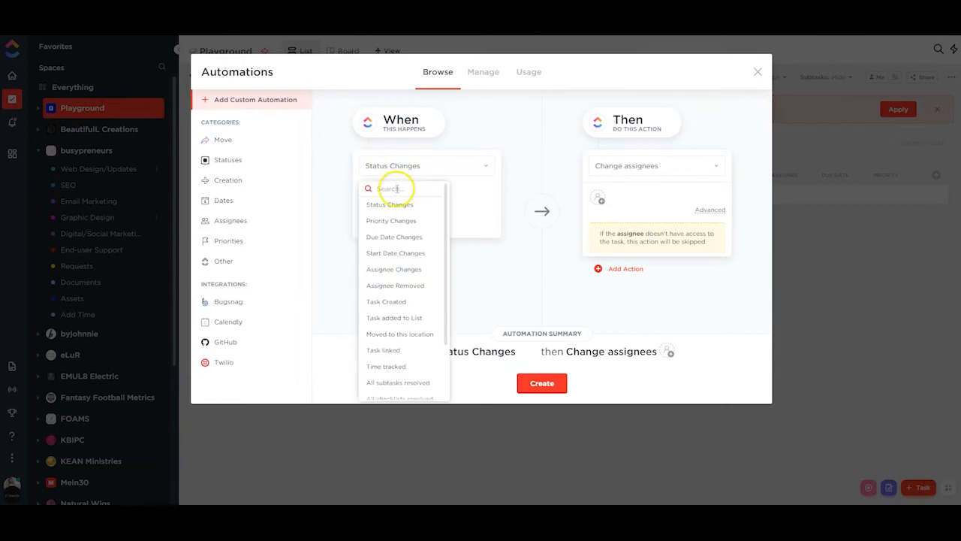
{"action": "type", "text": "tas"}
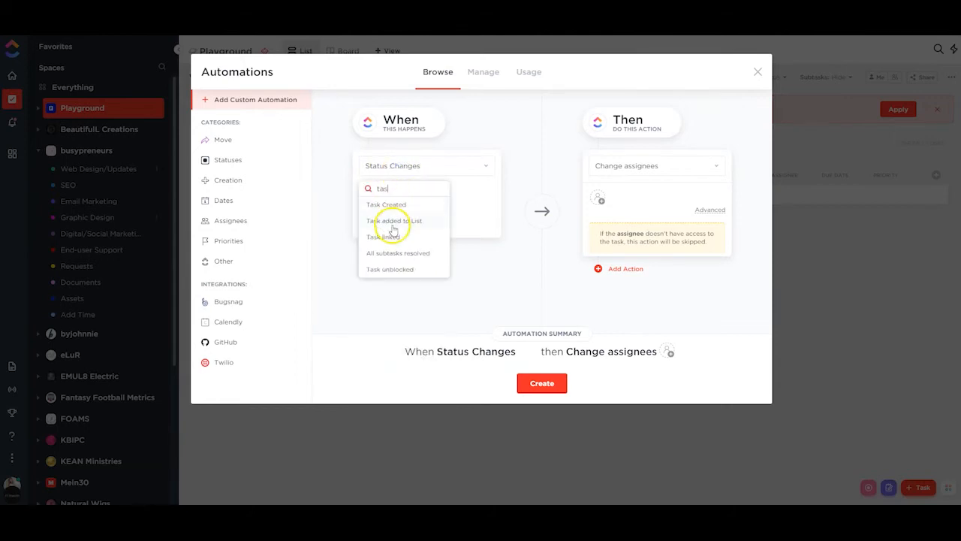
{"action": "left_click", "coordinate": [397, 206]}
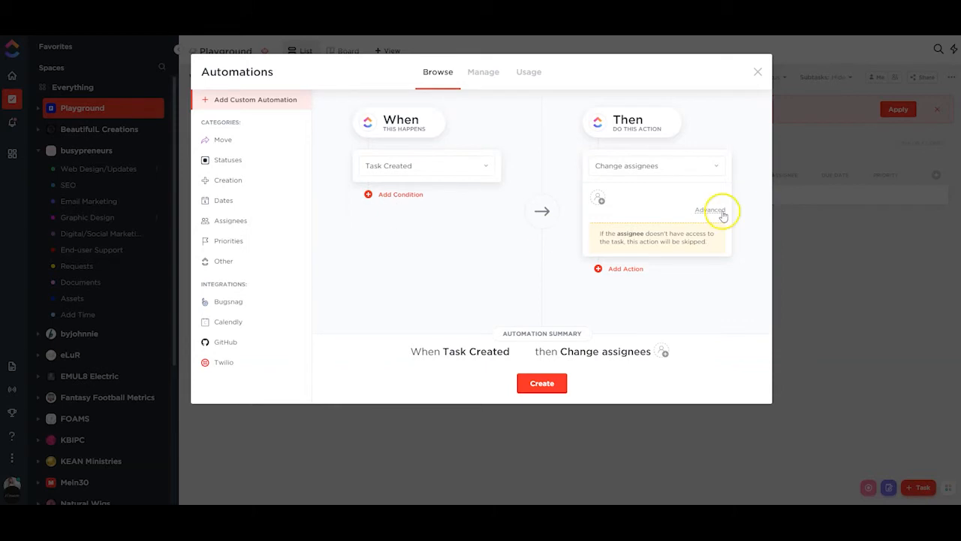
Set the automation's action to Set custom field on the Client Email field and enter an e-mail address as its value
{"action": "left_click", "coordinate": [650, 164]}
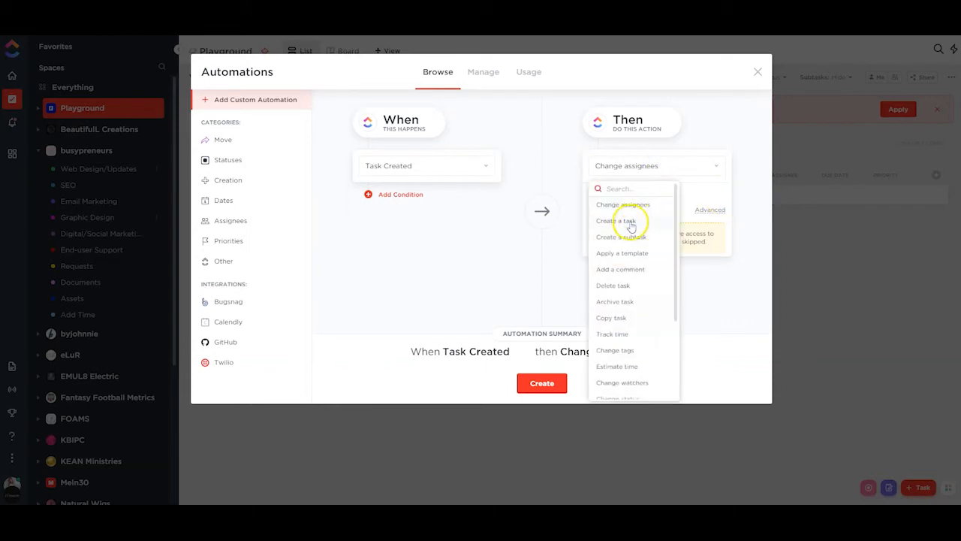
{"action": "type", "text": "cust"}
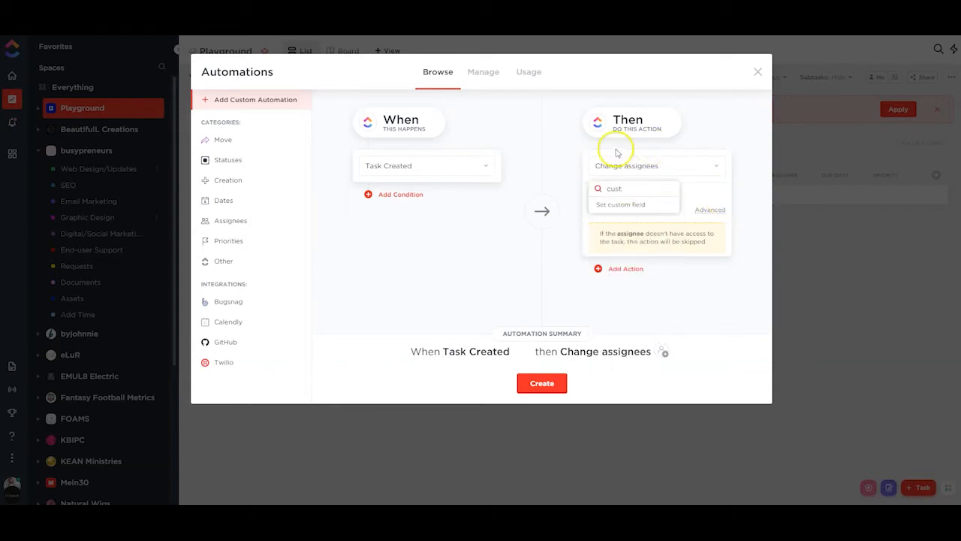
{"action": "left_click", "coordinate": [614, 207]}
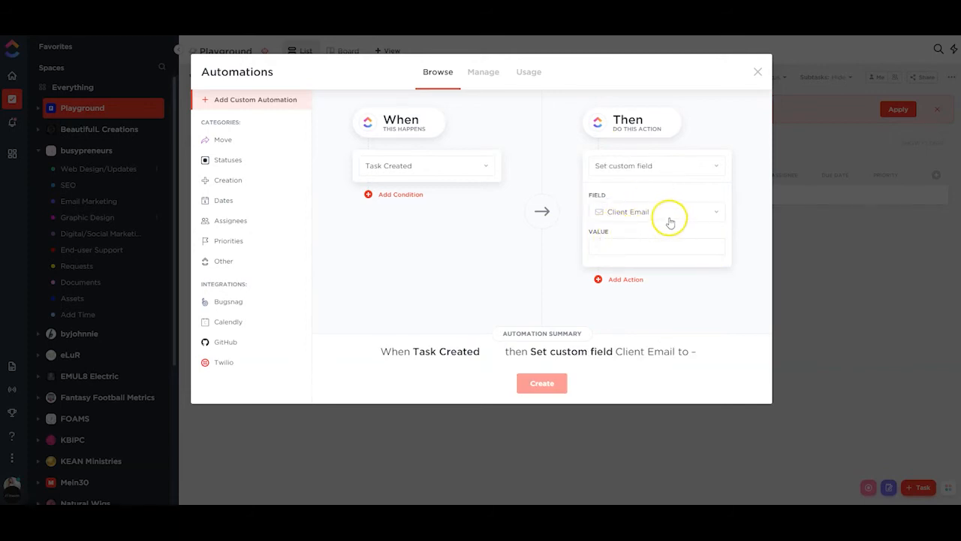
{"action": "left_click", "coordinate": [638, 213]}
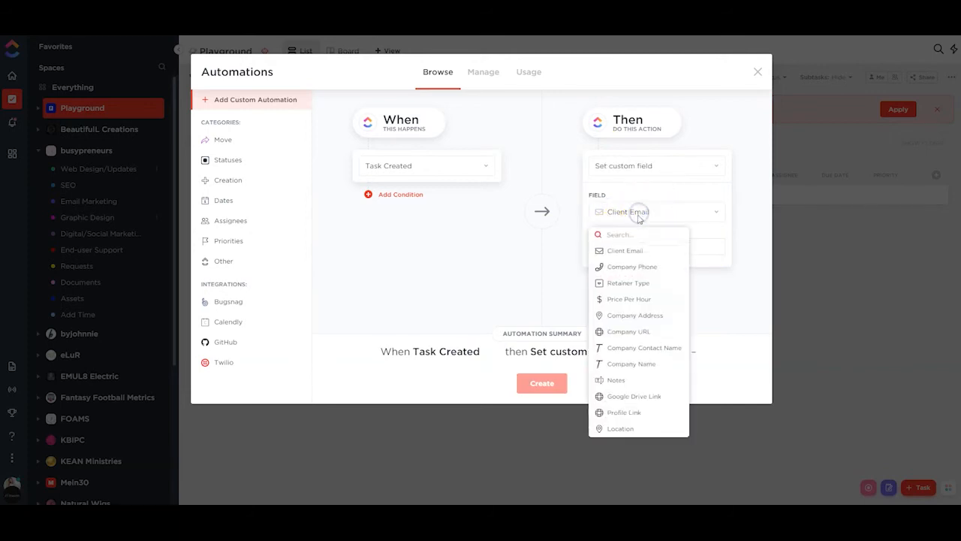
{"action": "left_click", "coordinate": [642, 213]}
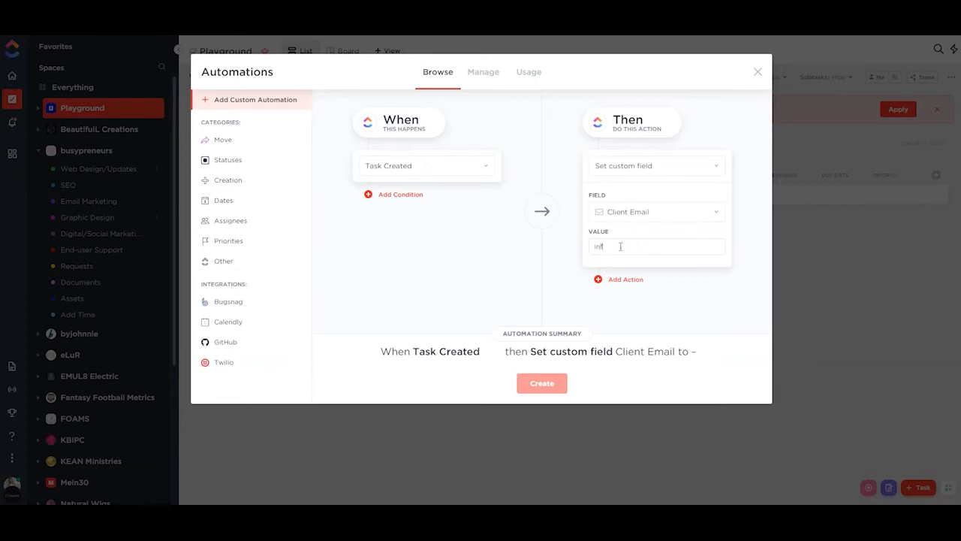
{"action": "left_click", "coordinate": [620, 247]}
{"action": "type", "text": "info@test.com"}
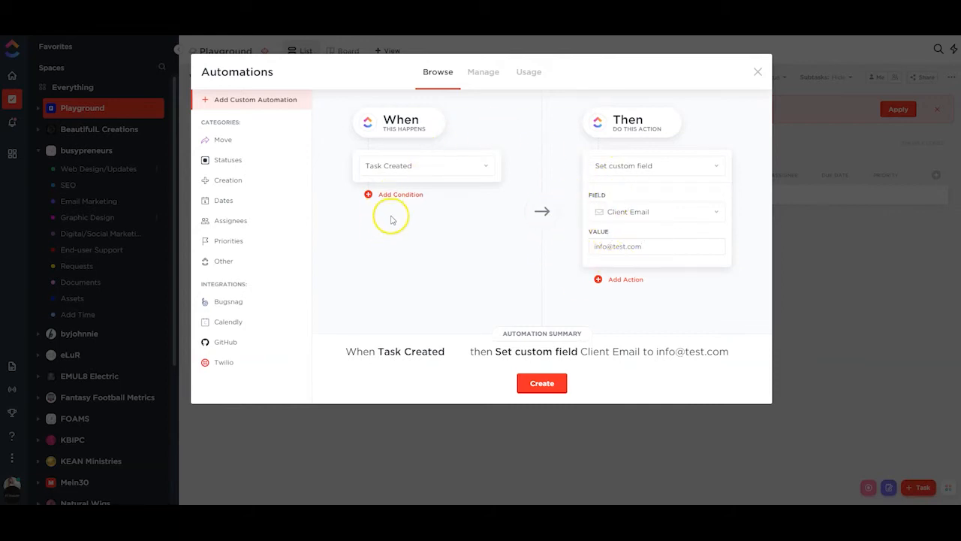
Add a second Set custom field action for the Company Phone field and remove it again
{"action": "left_click", "coordinate": [625, 280]}
{"action": "left_click", "coordinate": [614, 295]}
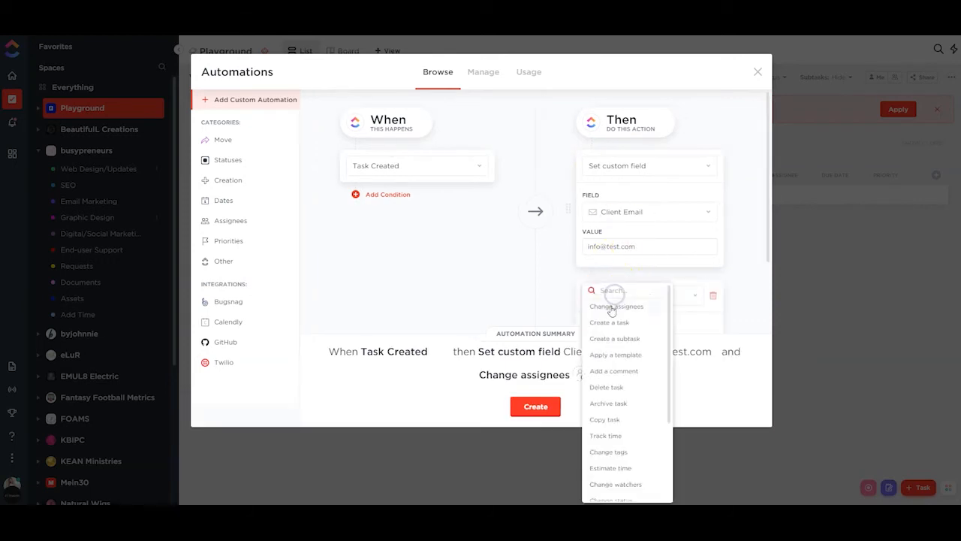
{"action": "type", "text": "custom"}
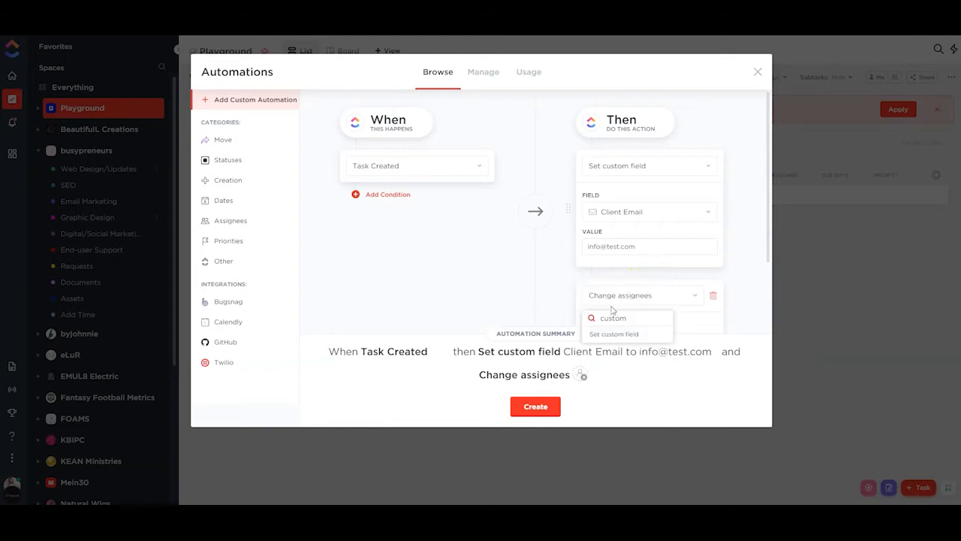
{"action": "left_click", "coordinate": [609, 335]}
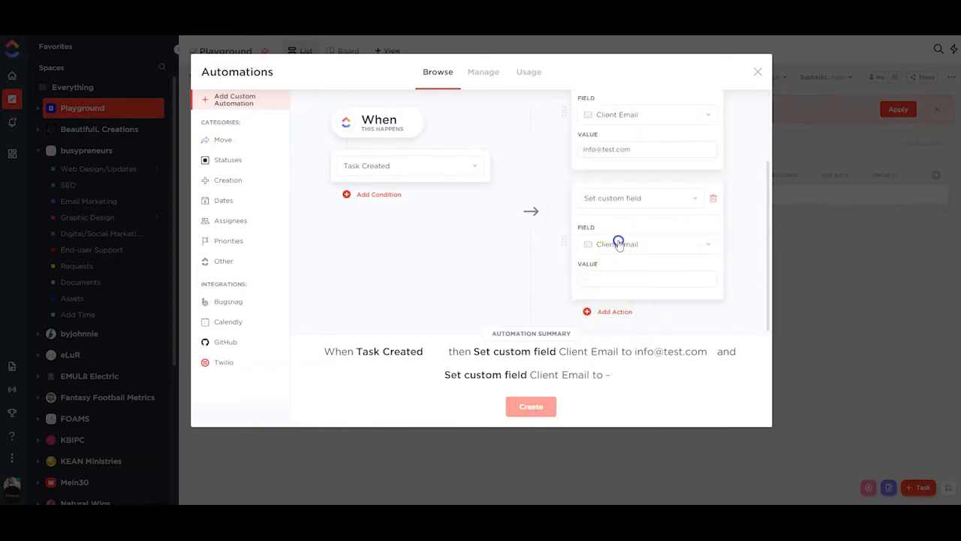
{"action": "left_click", "coordinate": [617, 244]}
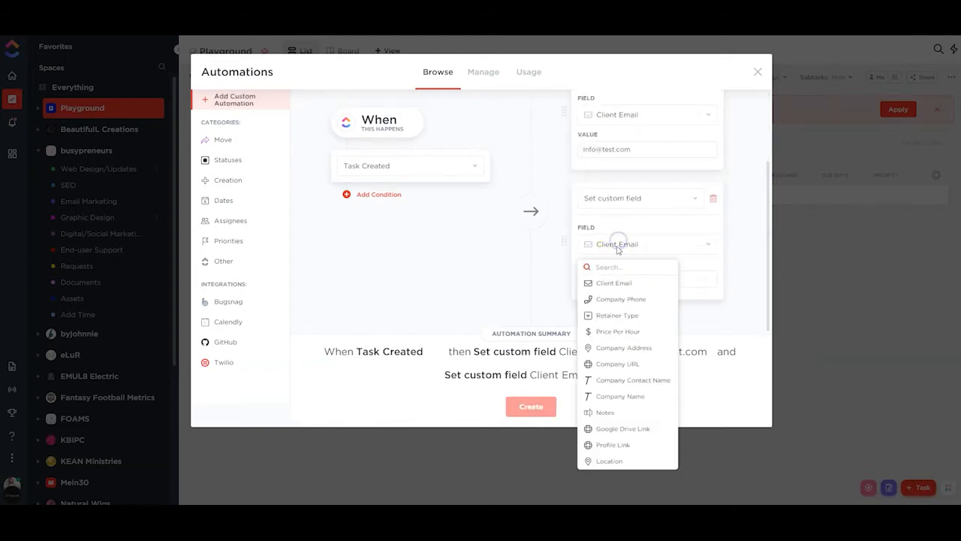
{"action": "left_click", "coordinate": [623, 300]}
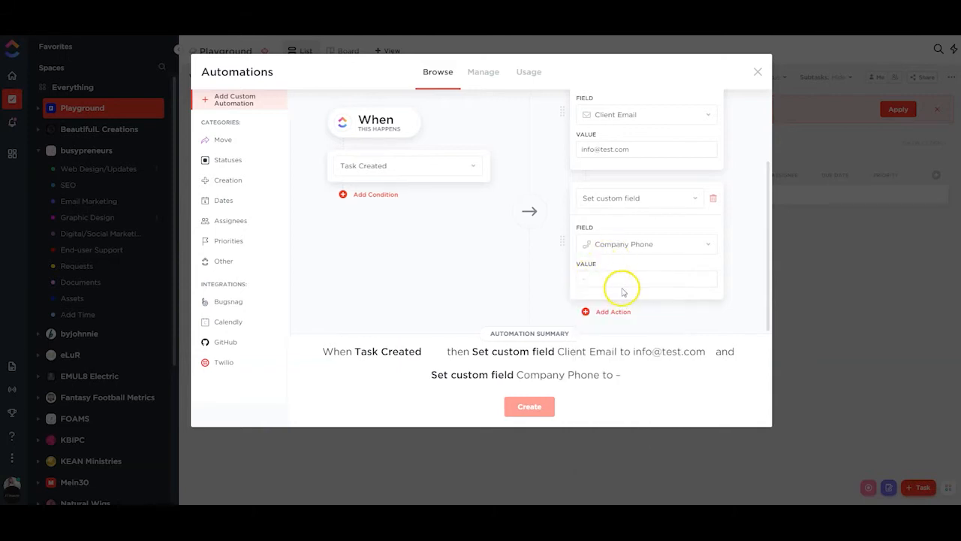
{"action": "left_click", "coordinate": [598, 280]}
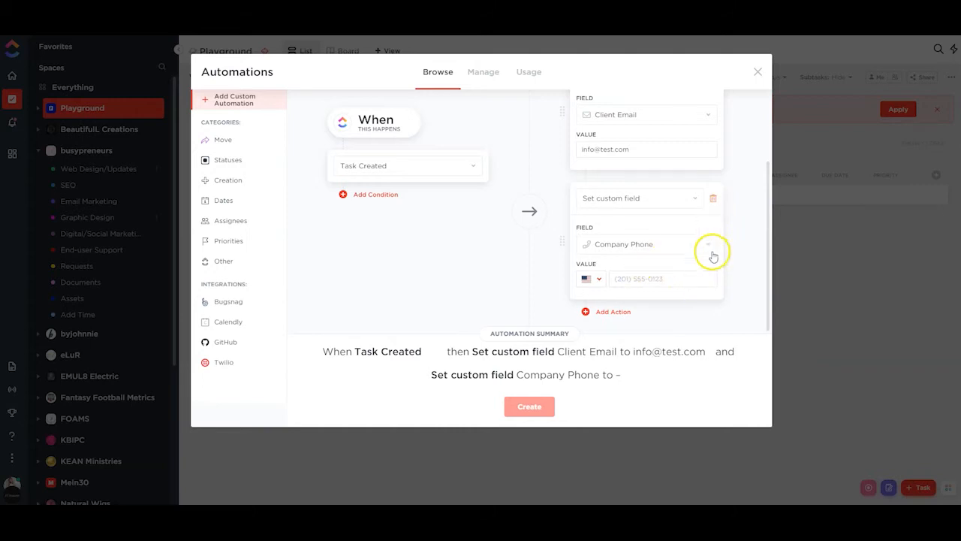
{"action": "left_click", "coordinate": [713, 201]}
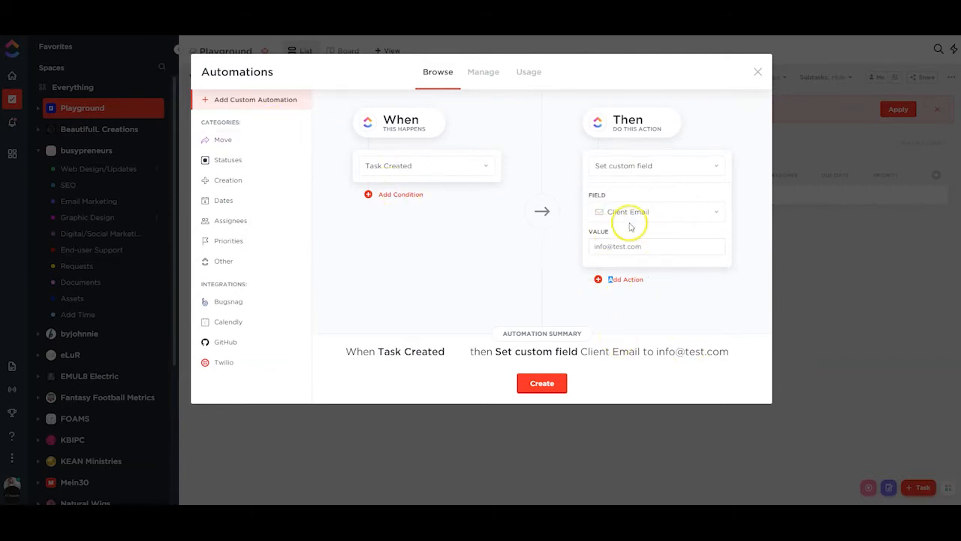
Create the Playground automation and close the Automations window
{"action": "left_click", "coordinate": [544, 385]}
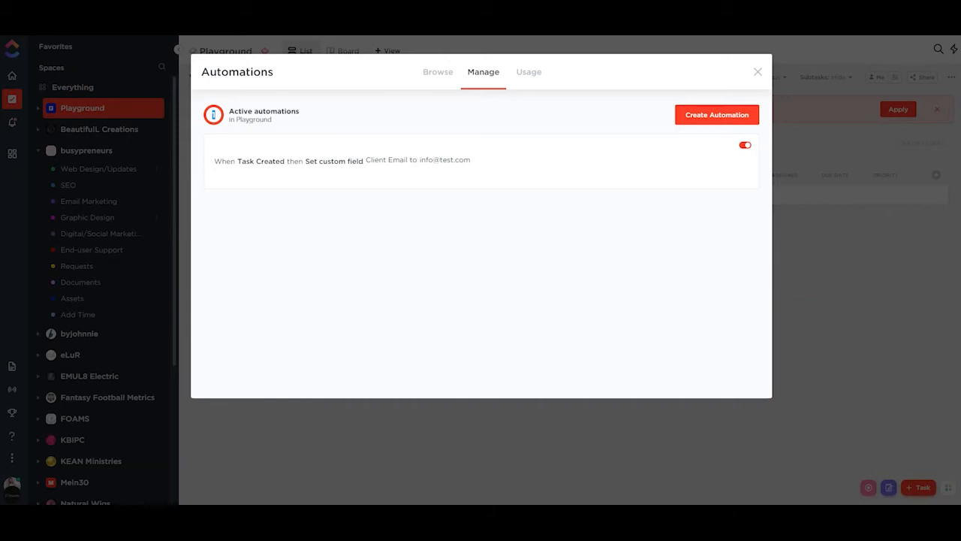
{"action": "left_click", "coordinate": [758, 71]}
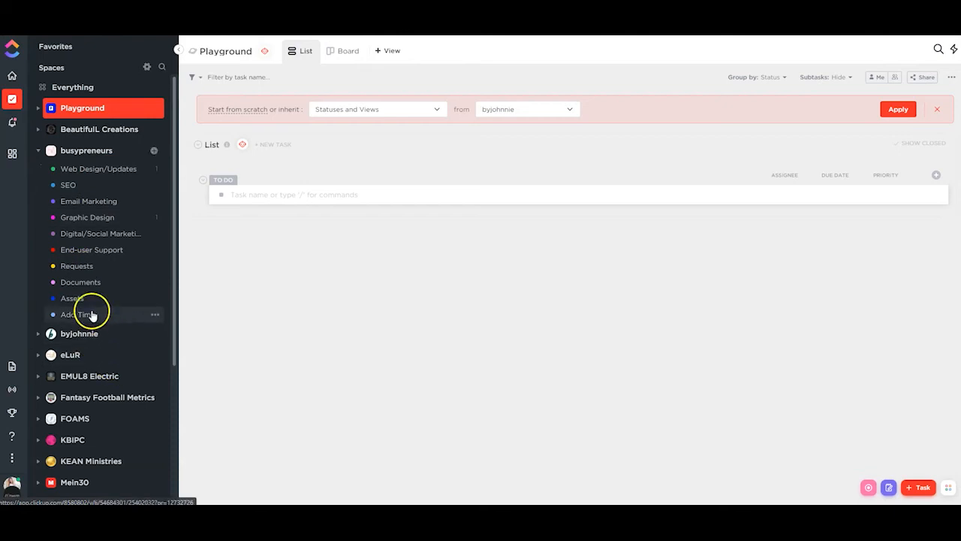
Open the Graphic Design list in the byjohnnie space
{"action": "scroll", "coordinate": [83, 312], "scroll_direction": "down", "scroll_amount": 2}
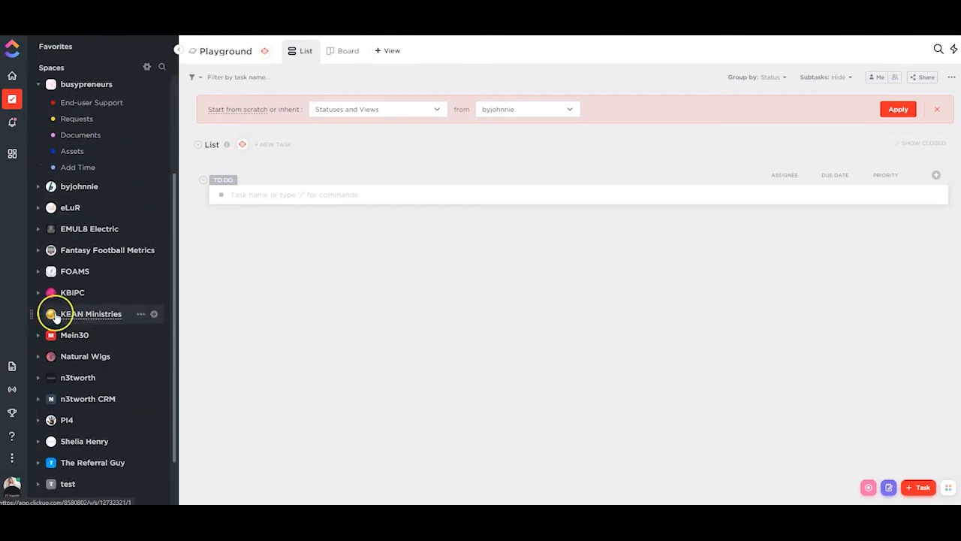
{"action": "left_click", "coordinate": [45, 185]}
{"action": "left_click", "coordinate": [75, 109]}
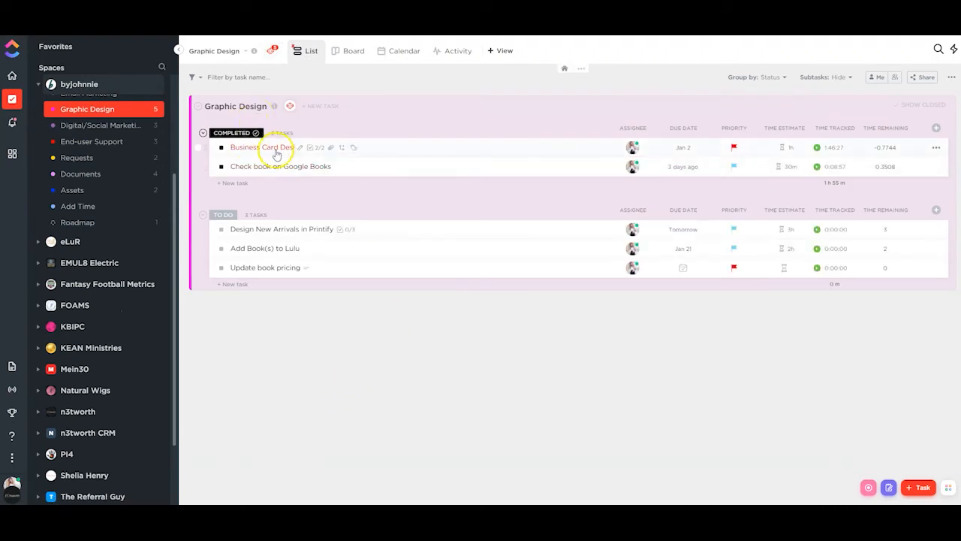
Create a task named Test Task with the description "test test" in the Graphic Design list and open it
{"action": "left_click", "coordinate": [921, 487]}
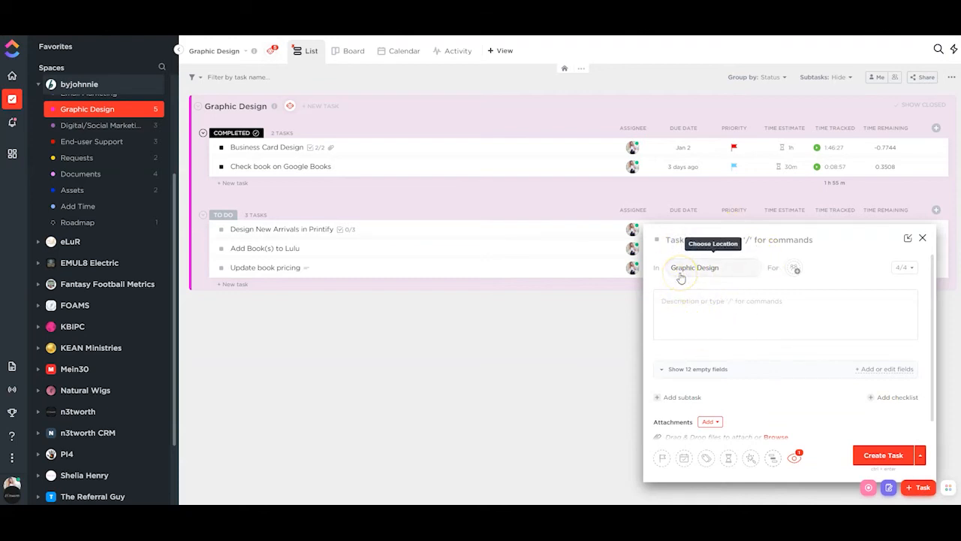
{"action": "type", "text": "Test Task"}
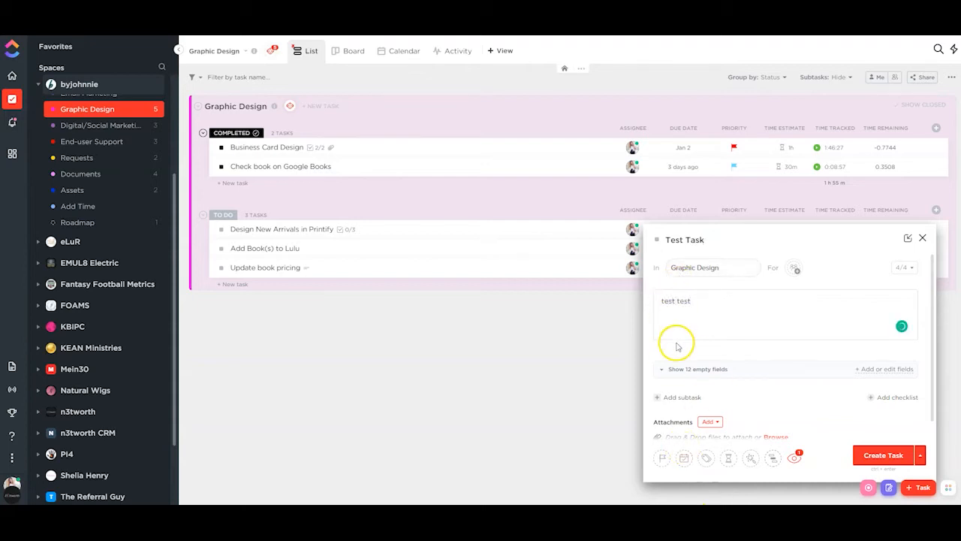
{"action": "scroll", "coordinate": [735, 368], "scroll_direction": "down", "scroll_amount": 5}
{"action": "scroll", "coordinate": [738, 368], "scroll_direction": "up", "scroll_amount": 5}
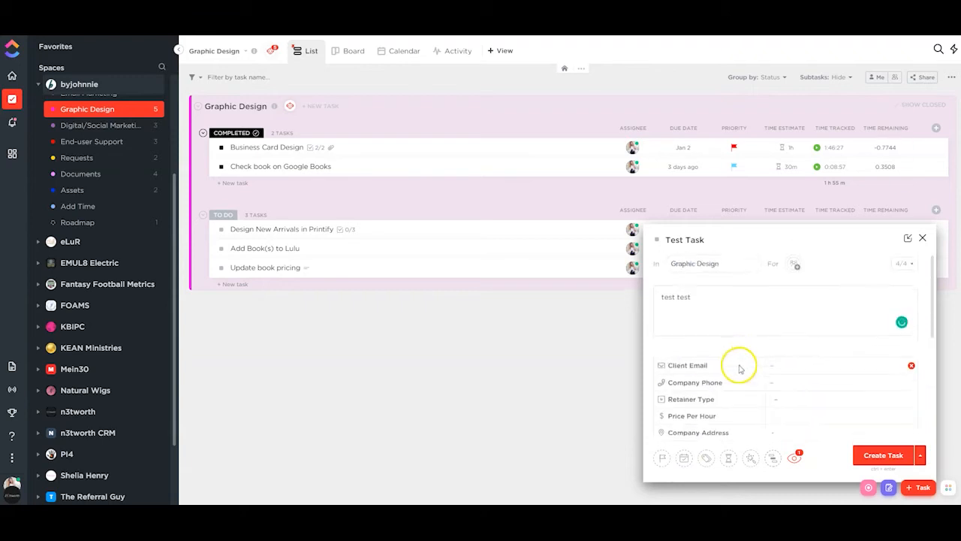
{"action": "left_click", "coordinate": [884, 457]}
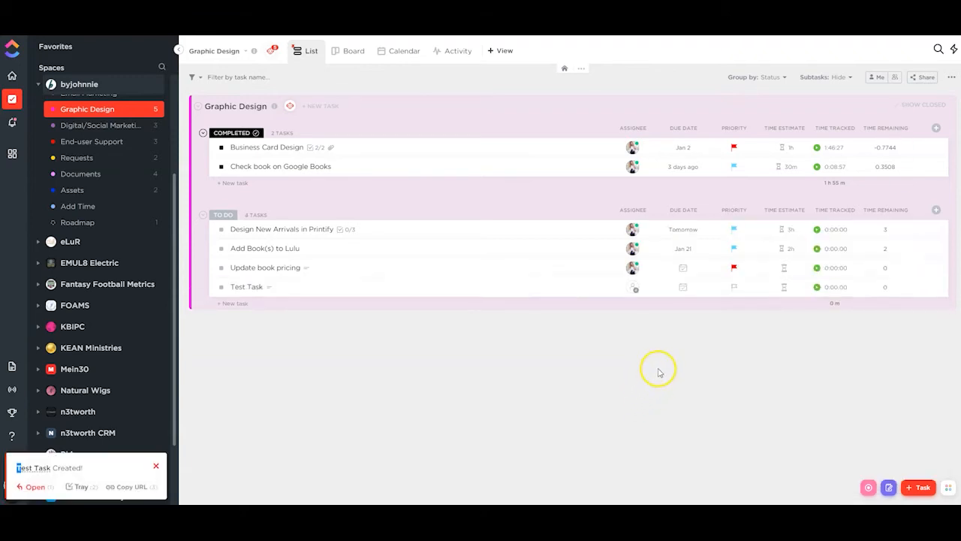
{"action": "left_click", "coordinate": [238, 287]}
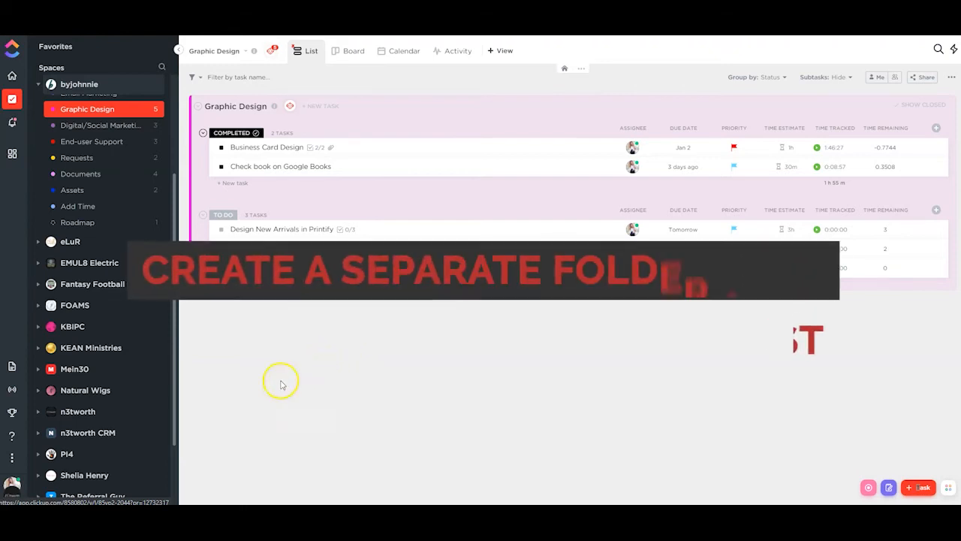
Open the Documents list in the byjohnnie space and look at its Board view before returning to the List view
{"action": "scroll", "coordinate": [122, 331], "scroll_direction": "up", "scroll_amount": 2}
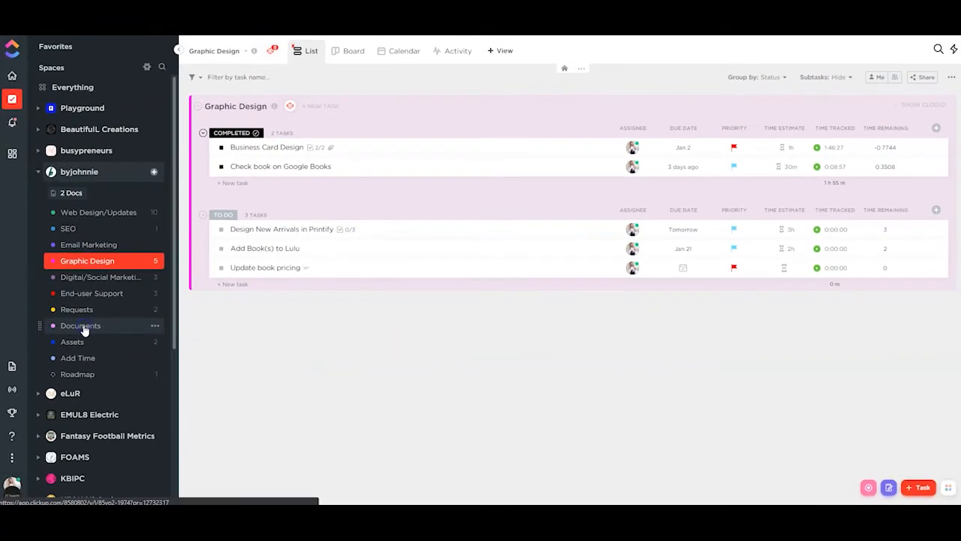
{"action": "left_click", "coordinate": [81, 326]}
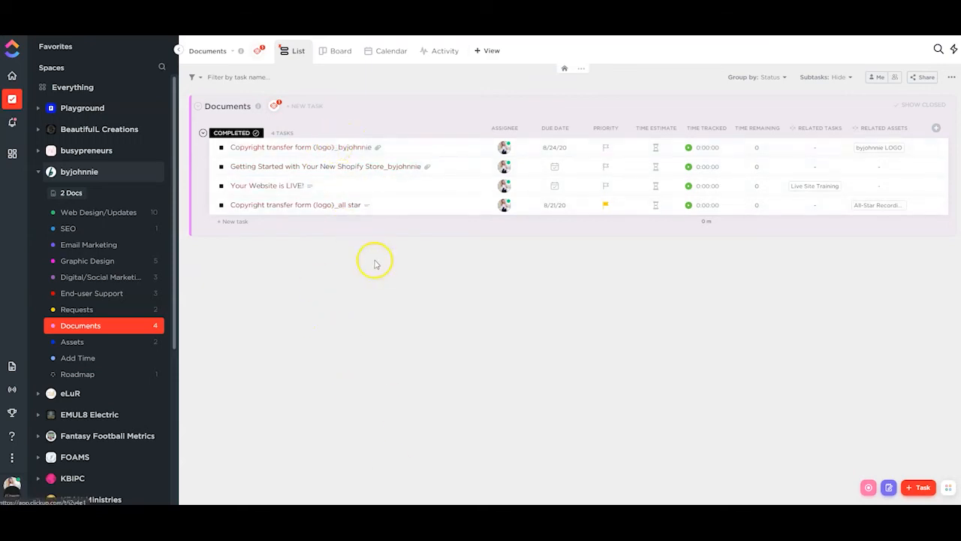
{"action": "left_click", "coordinate": [342, 55]}
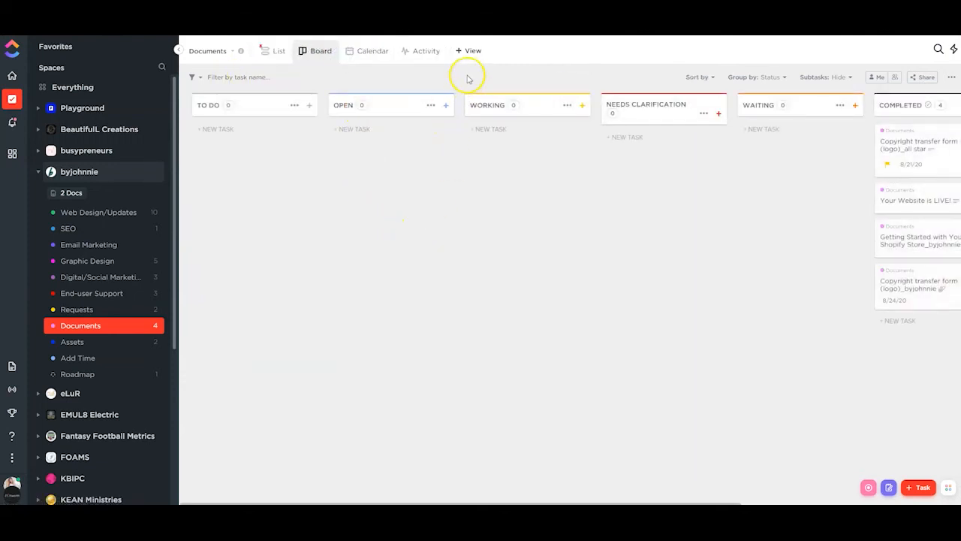
{"action": "left_click", "coordinate": [274, 51]}
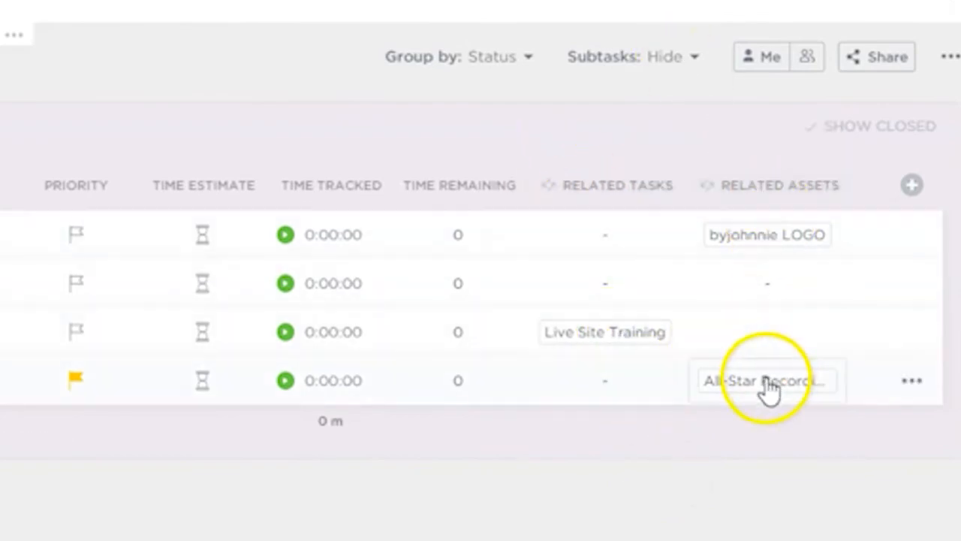
Start a new Relationship field named Test Relationship in the Documents list
{"action": "left_click", "coordinate": [913, 185]}
{"action": "left_click", "coordinate": [822, 273]}
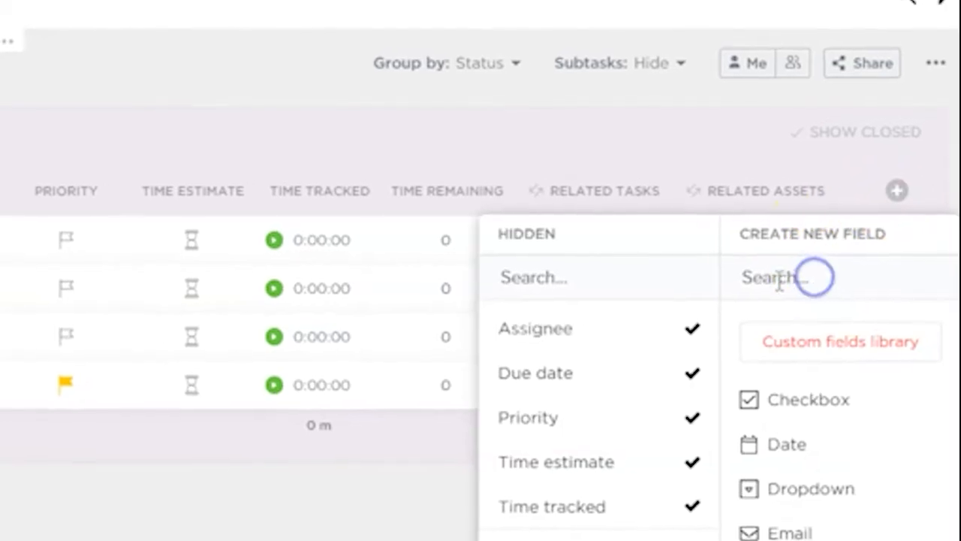
{"action": "type", "text": "relat"}
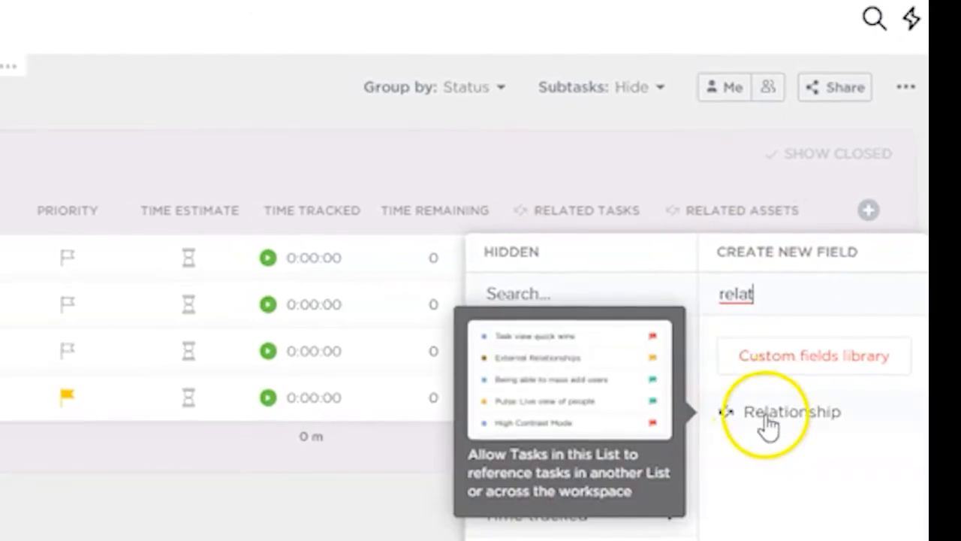
{"action": "left_click", "coordinate": [767, 425]}
{"action": "left_click", "coordinate": [400, 316]}
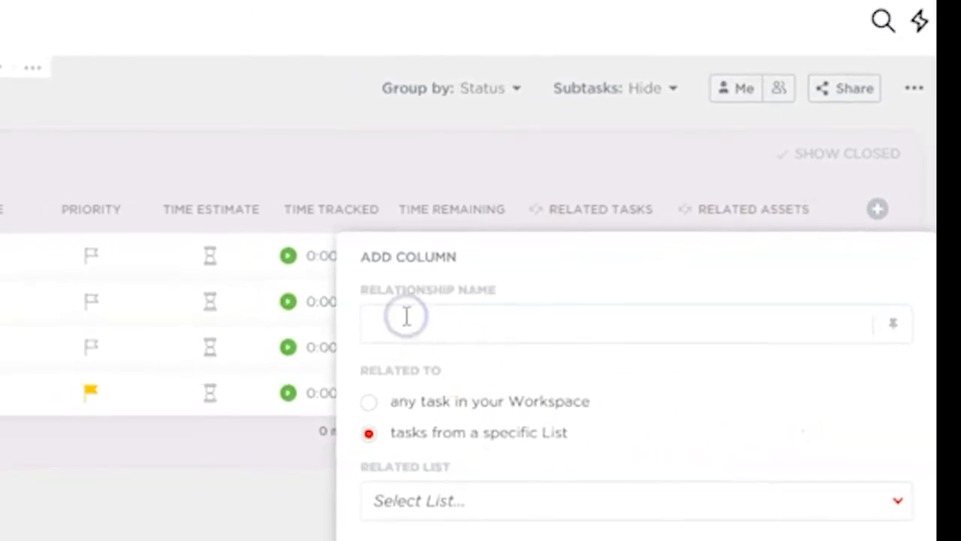
{"action": "type", "text": "Test RElat"}
{"action": "key", "text": "BackSpace"}
{"action": "key", "text": "BackSpace"}
{"action": "key", "text": "BackSpace"}
{"action": "key", "text": "BackSpace"}
{"action": "type", "text": "elationship"}
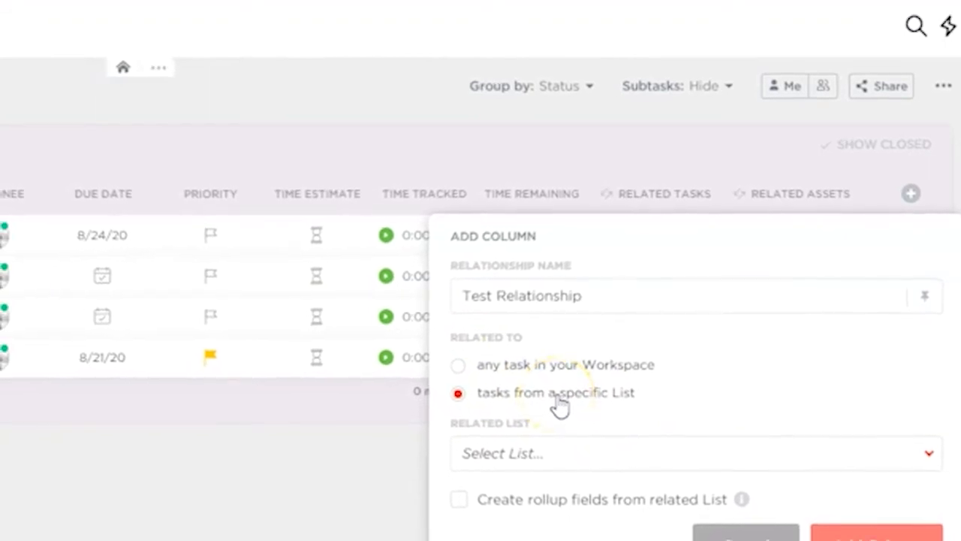
Try relating the new field to any workspace task and to tasks from the Assets list, and discard it without adding the column
{"action": "left_click", "coordinate": [485, 364]}
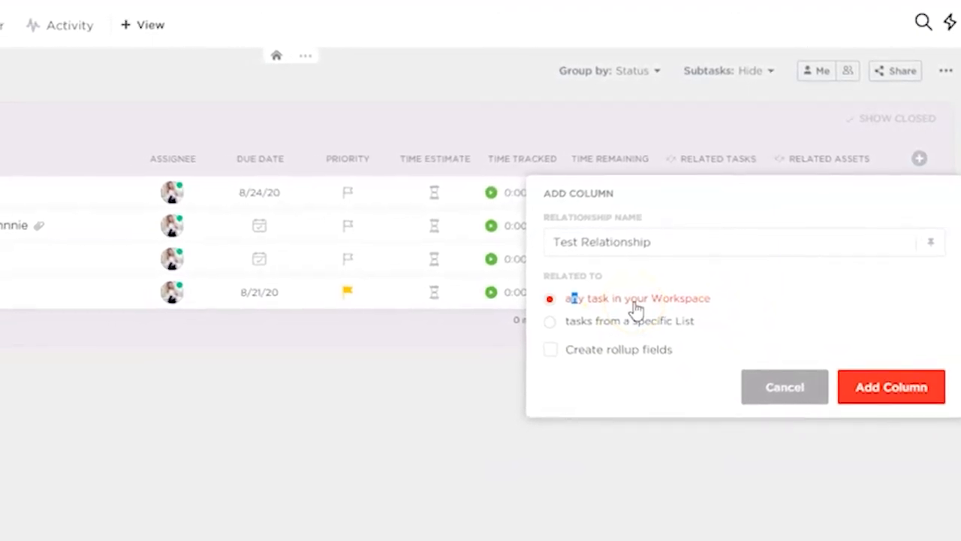
{"action": "left_click", "coordinate": [605, 319]}
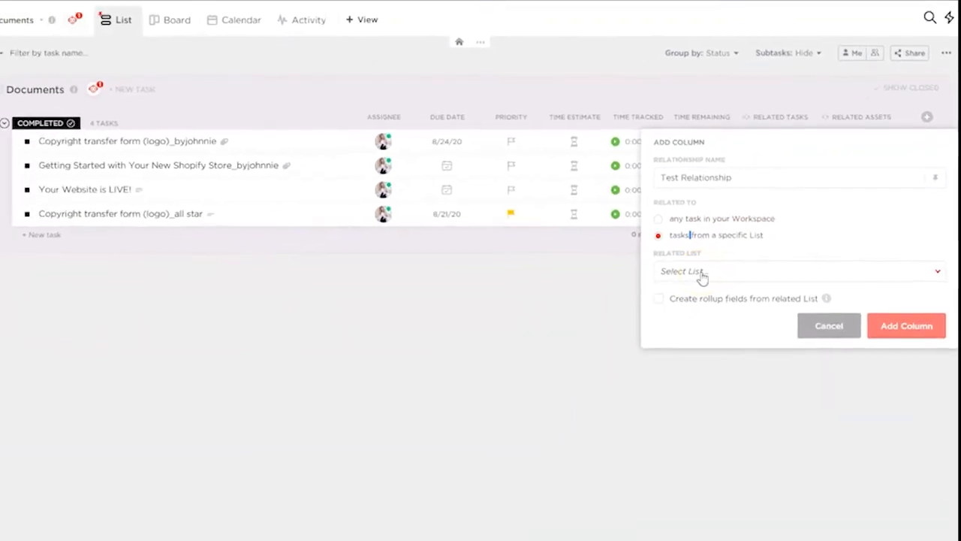
{"action": "left_click", "coordinate": [717, 257]}
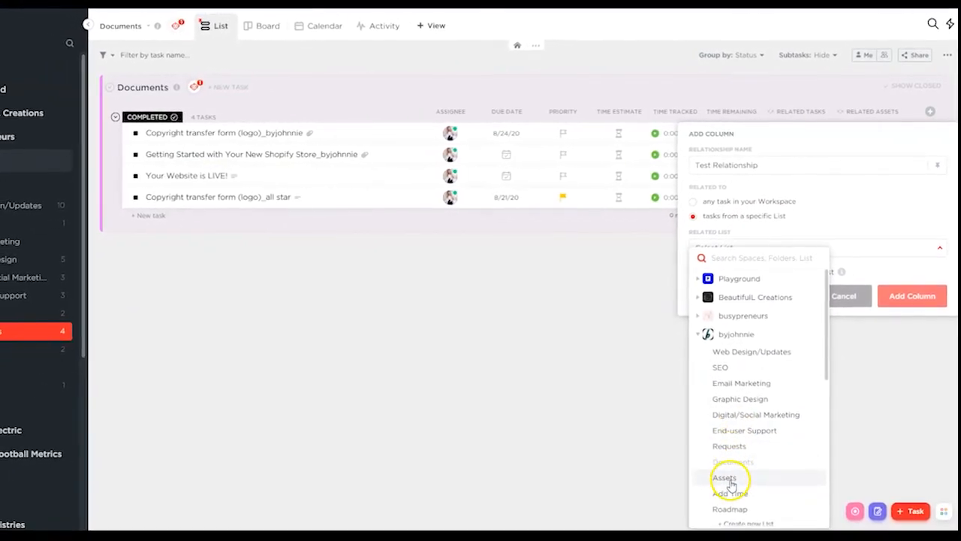
{"action": "left_click", "coordinate": [727, 478]}
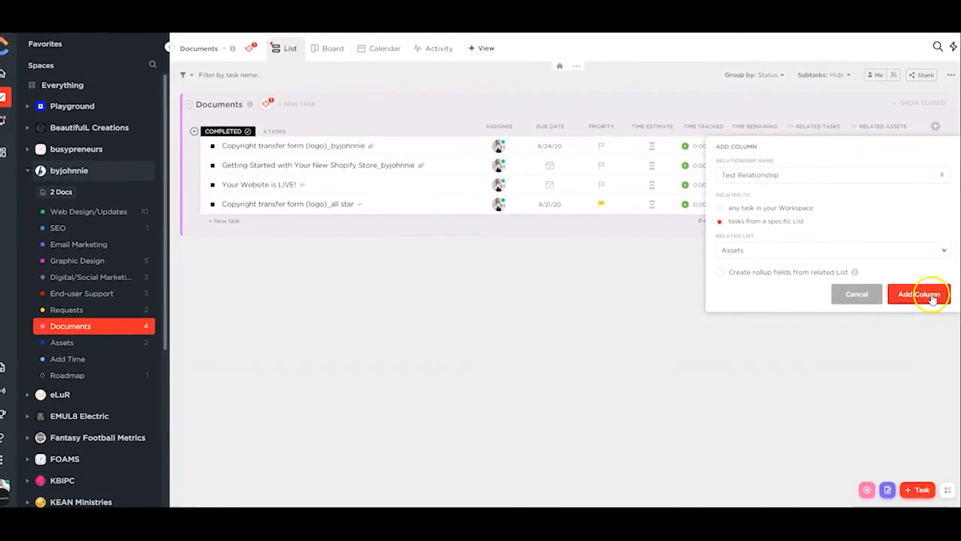
{"action": "left_click", "coordinate": [854, 355]}
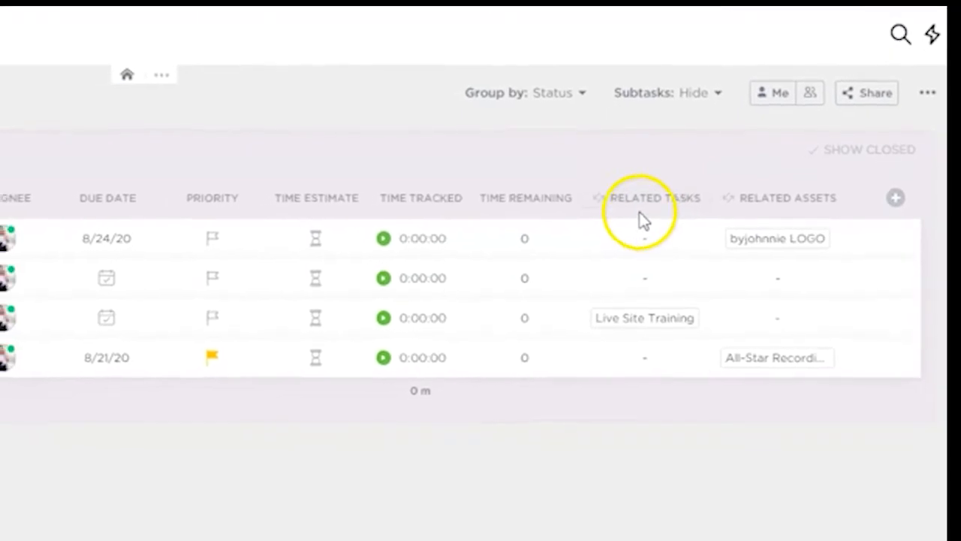
Search for "logo" among the tasks to relate to Copyright transfer form (logo)_byjohnnie in its Related Tasks field, without choosing one
{"action": "left_click", "coordinate": [674, 228]}
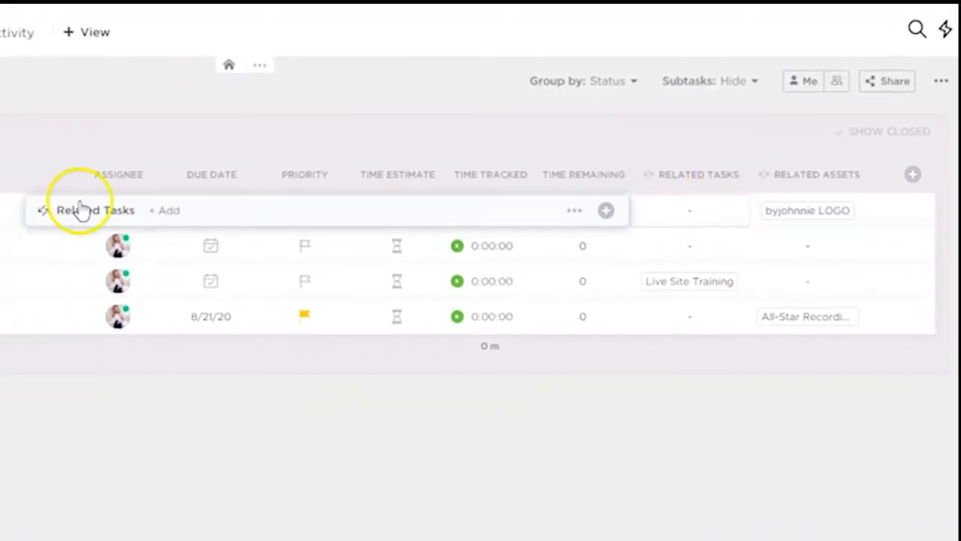
{"action": "left_click", "coordinate": [168, 211]}
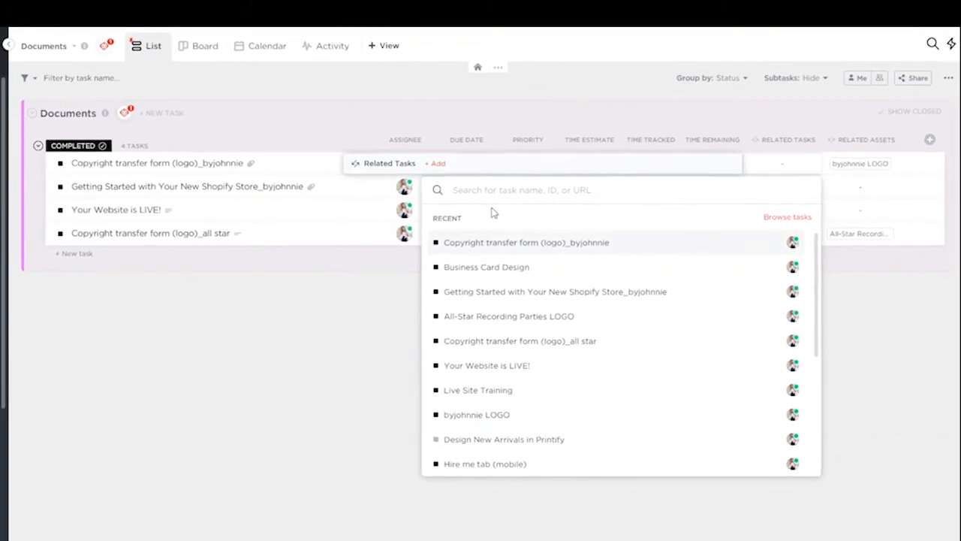
{"action": "left_click", "coordinate": [509, 190]}
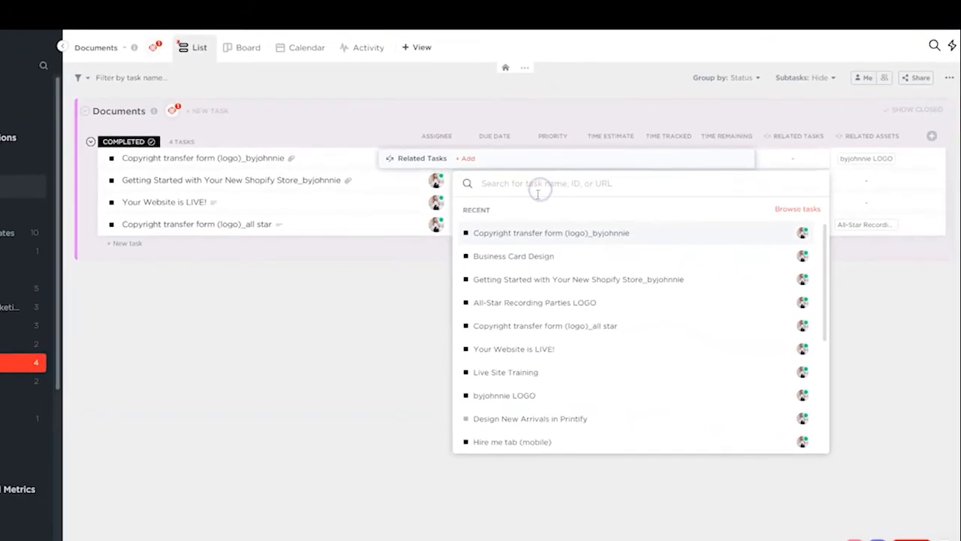
{"action": "type", "text": "logo"}
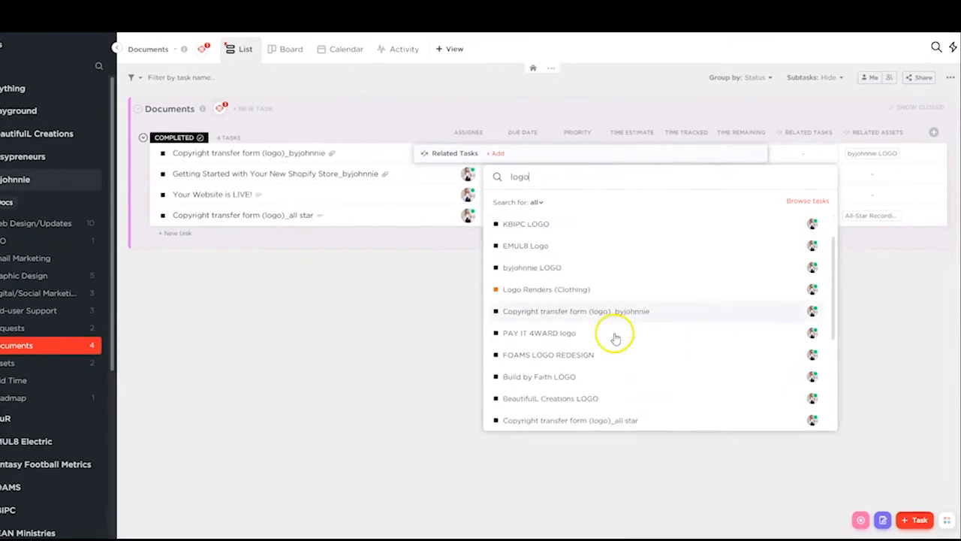
{"action": "left_click", "coordinate": [915, 347]}
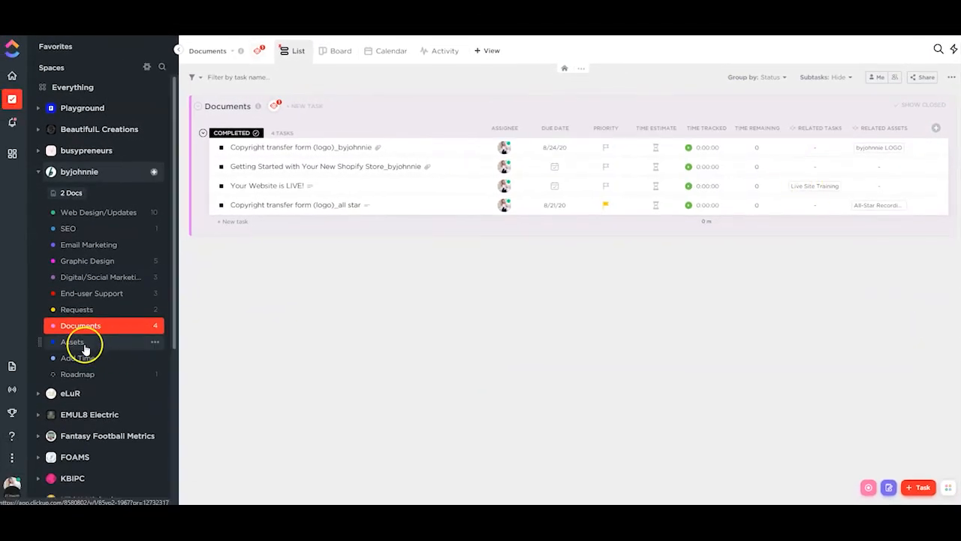
Open the Assets list and add Live Site Training as a related task of All-Star Recording Parties LOGO
{"action": "left_click", "coordinate": [84, 349]}
{"action": "left_click", "coordinate": [586, 146]}
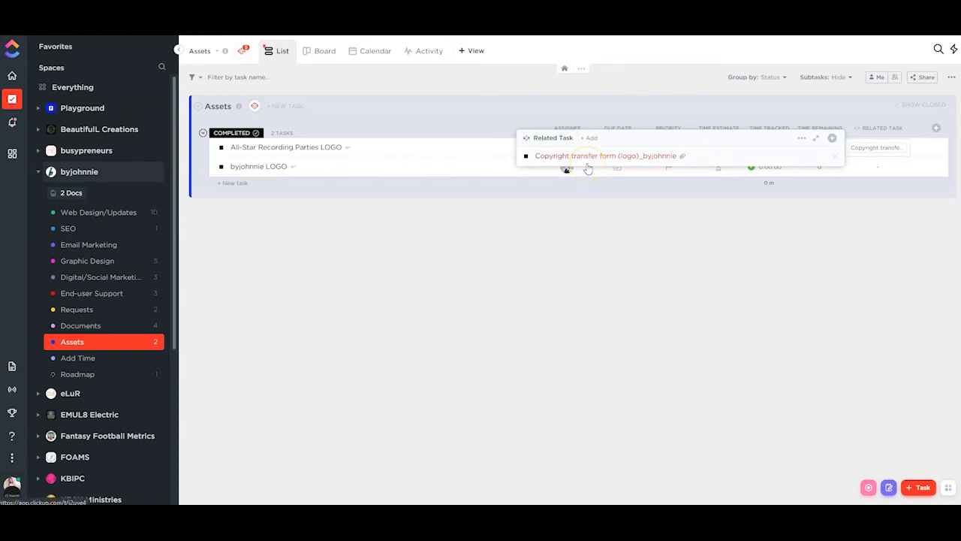
{"action": "left_click", "coordinate": [591, 138]}
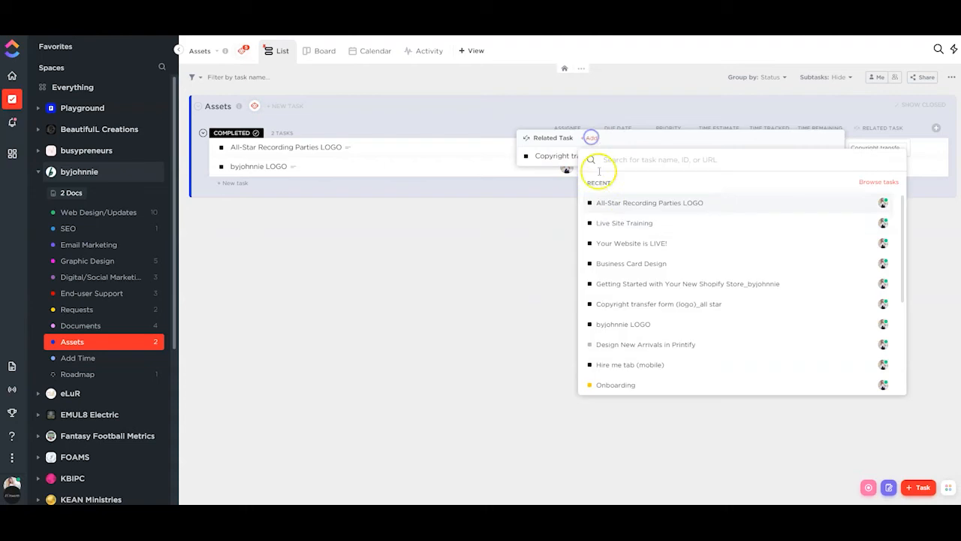
{"action": "left_click", "coordinate": [611, 221]}
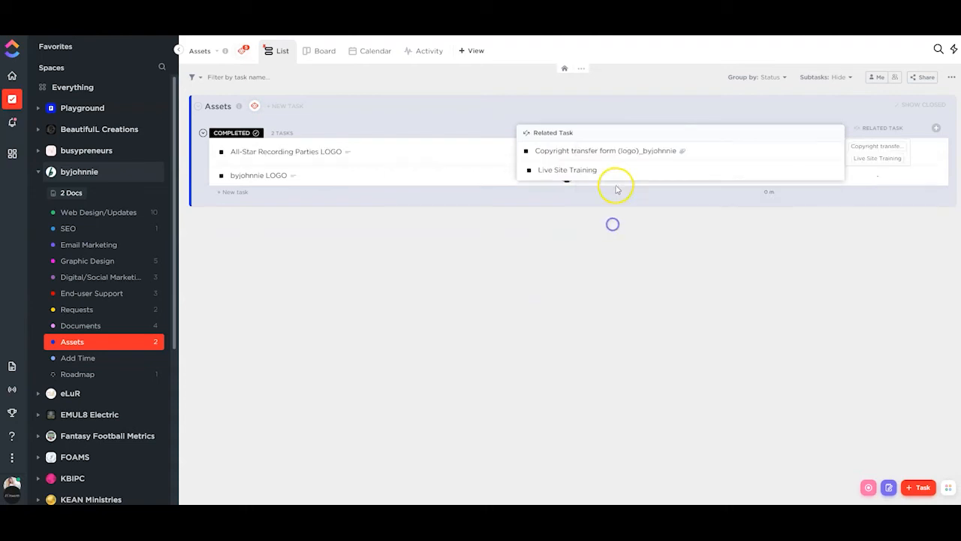
Remove both related tasks from All-Star Recording Parties LOGO
{"action": "left_click", "coordinate": [836, 153]}
{"action": "left_click", "coordinate": [836, 156]}
{"action": "left_click", "coordinate": [611, 283]}
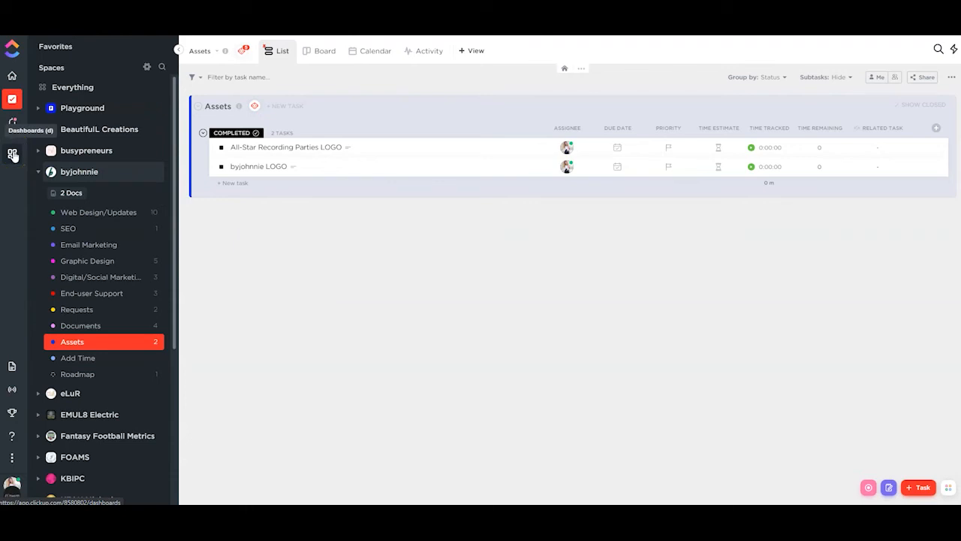
Open the PLAYGROUND dashboard and look at the Embed widgets and the Custom Embed settings, closing them without adding a widget
{"action": "left_click", "coordinate": [12, 154]}
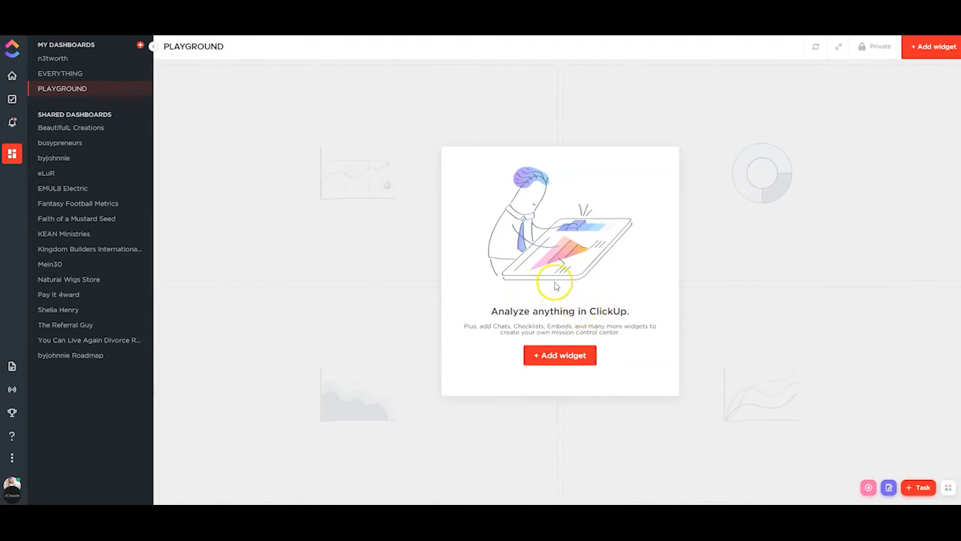
{"action": "left_click", "coordinate": [561, 358]}
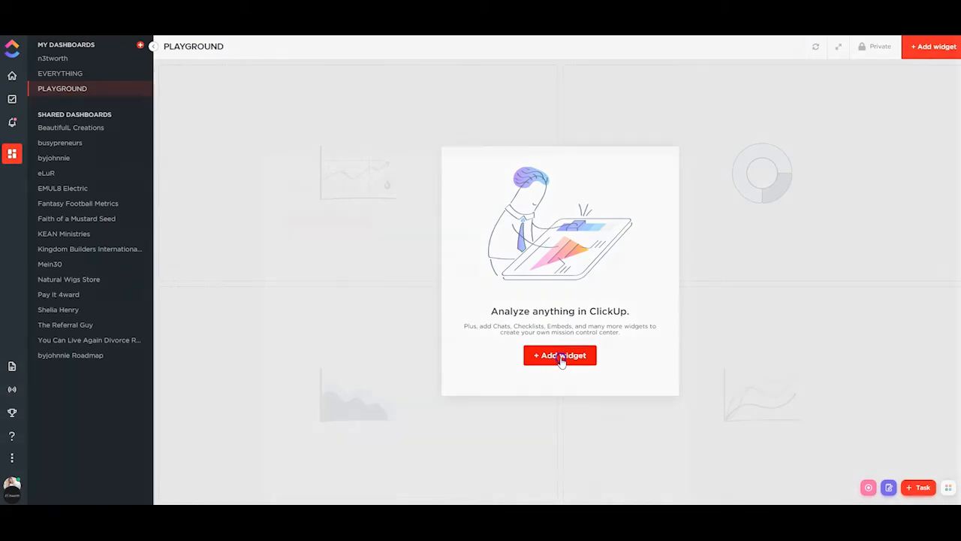
{"action": "left_click", "coordinate": [307, 289]}
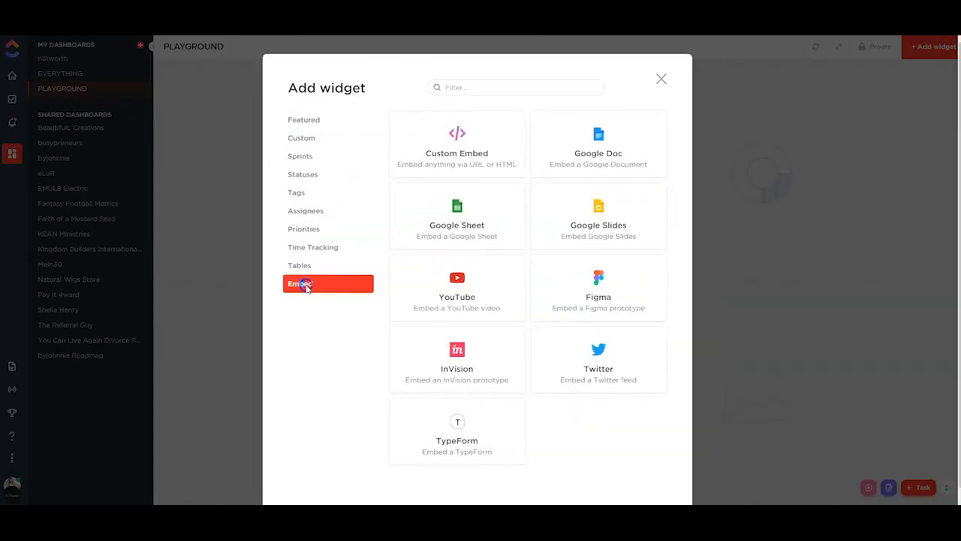
{"action": "left_click", "coordinate": [440, 134]}
{"action": "left_click", "coordinate": [228, 80]}
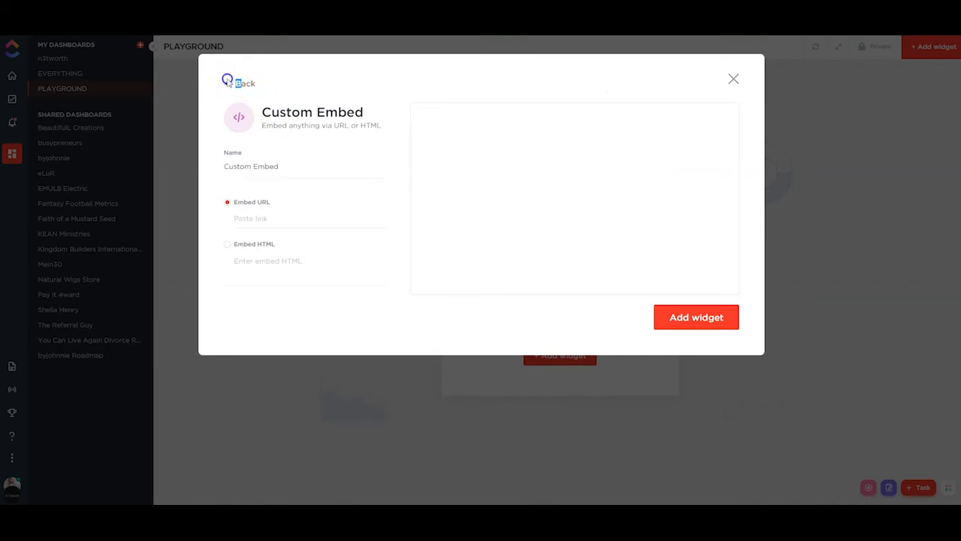
{"action": "left_click", "coordinate": [227, 83]}
{"action": "left_click", "coordinate": [454, 82]}
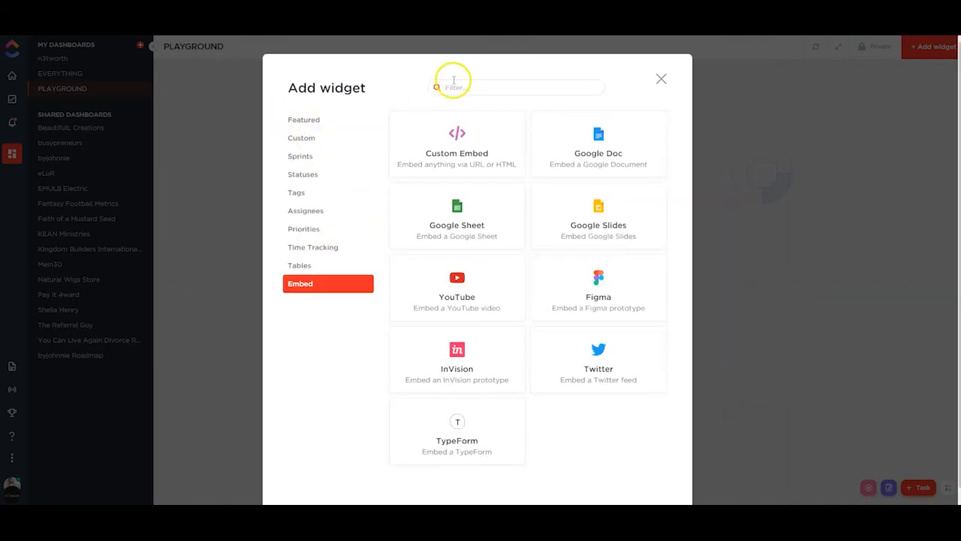
{"action": "left_click", "coordinate": [443, 145]}
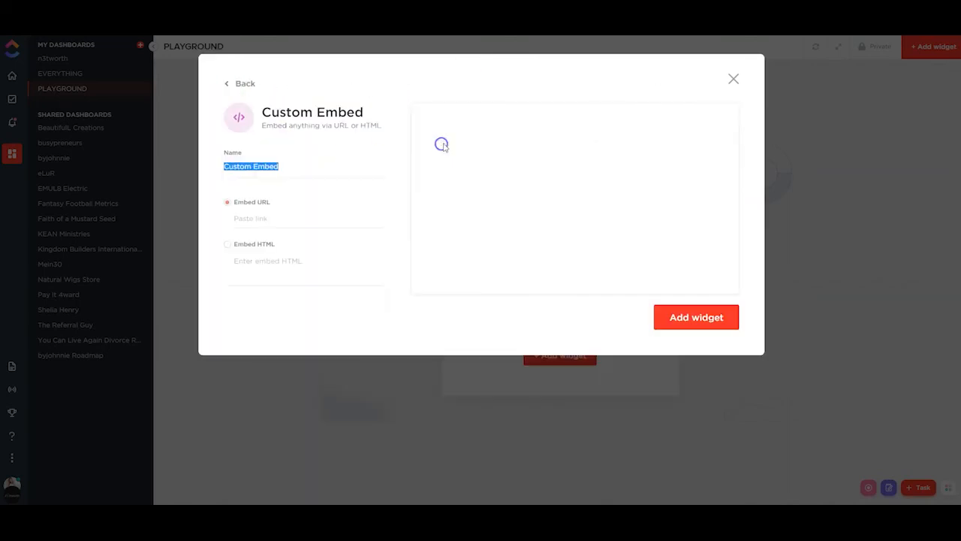
{"action": "left_click_drag", "start_coordinate": [264, 166], "coordinate": [268, 165]}
{"action": "left_click", "coordinate": [734, 79]}
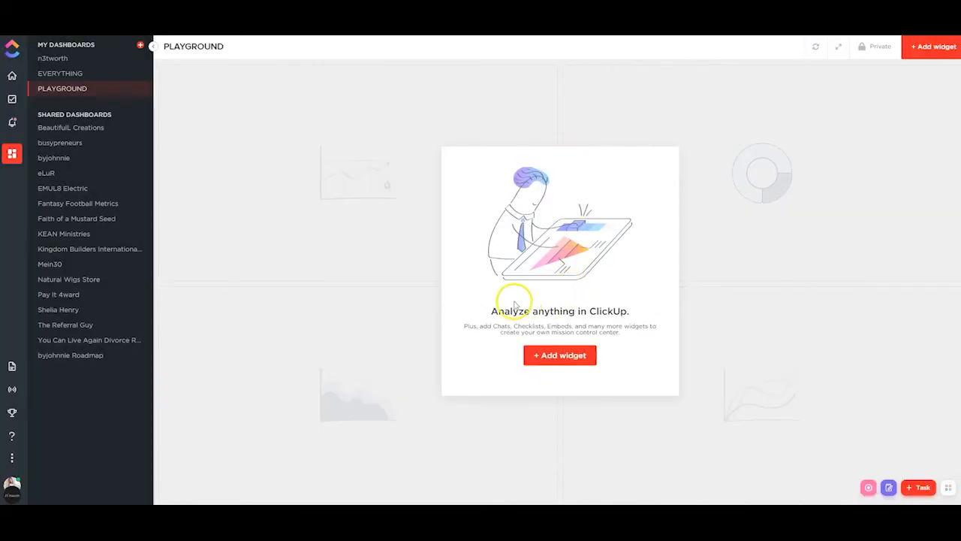
Start a Text Block widget and bring up the button settings with the /Button command, dismissing them without adding a button
{"action": "left_click", "coordinate": [560, 357]}
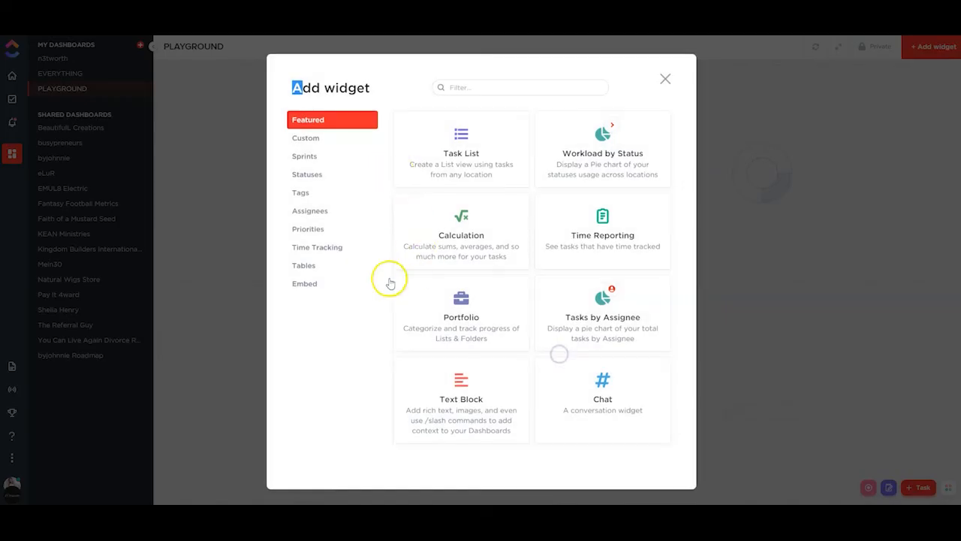
{"action": "left_click", "coordinate": [460, 403]}
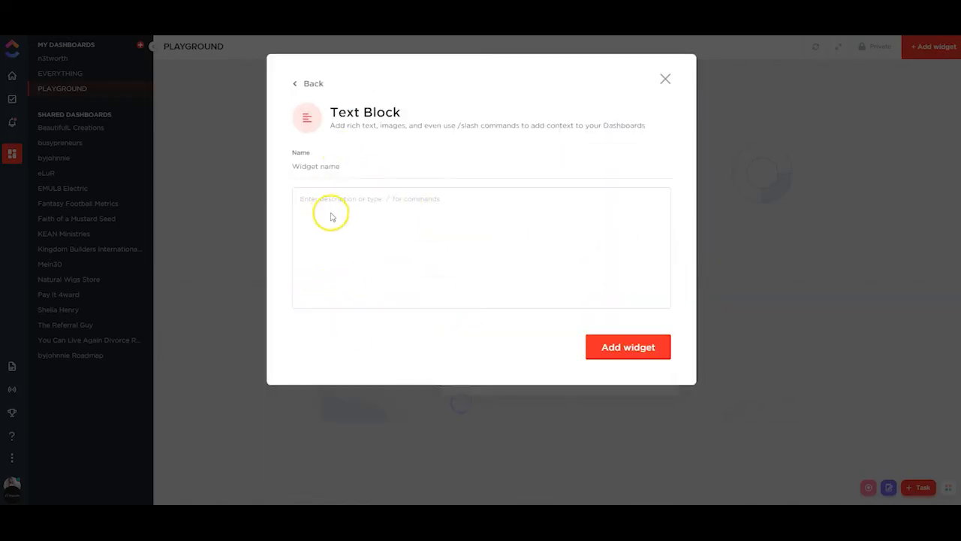
{"action": "left_click", "coordinate": [310, 198]}
{"action": "type", "text": "/button"}
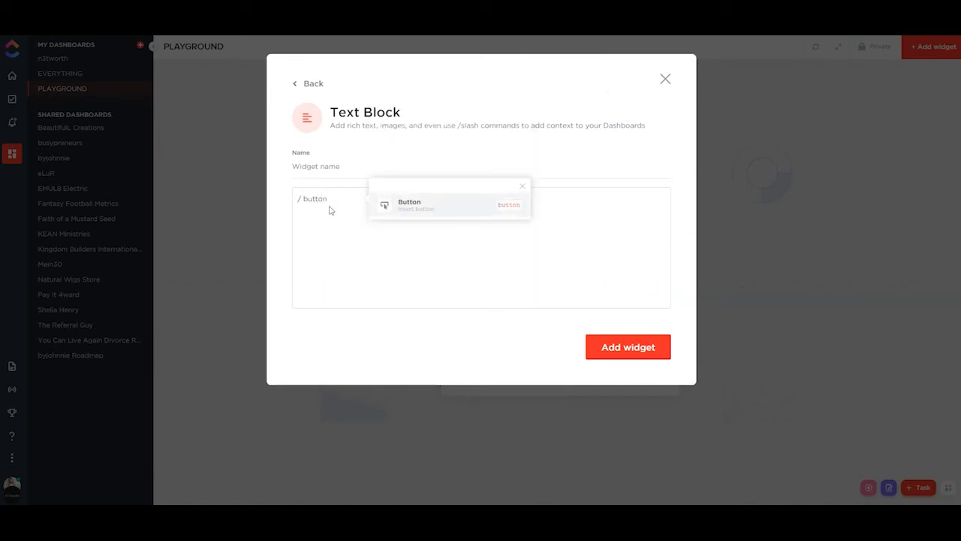
{"action": "left_click", "coordinate": [395, 206]}
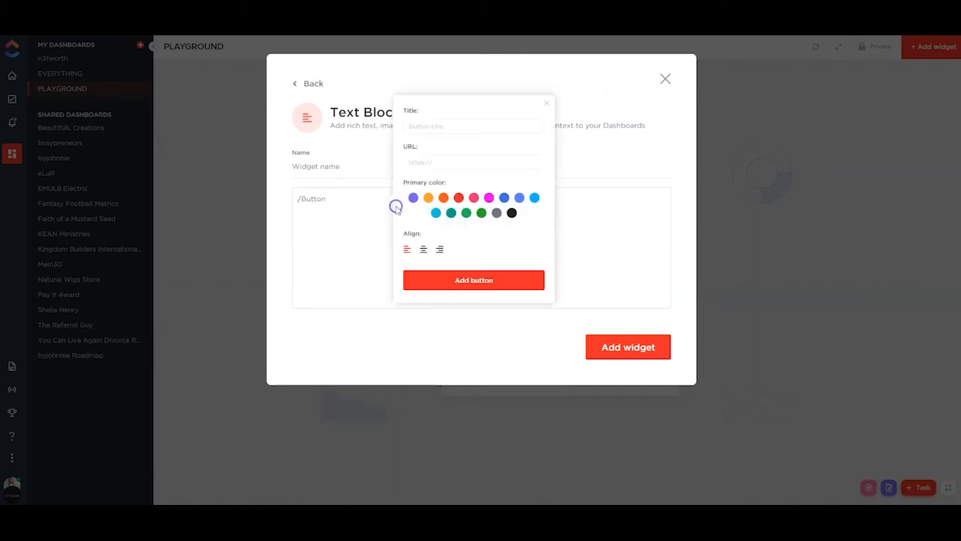
{"action": "left_click", "coordinate": [631, 261]}
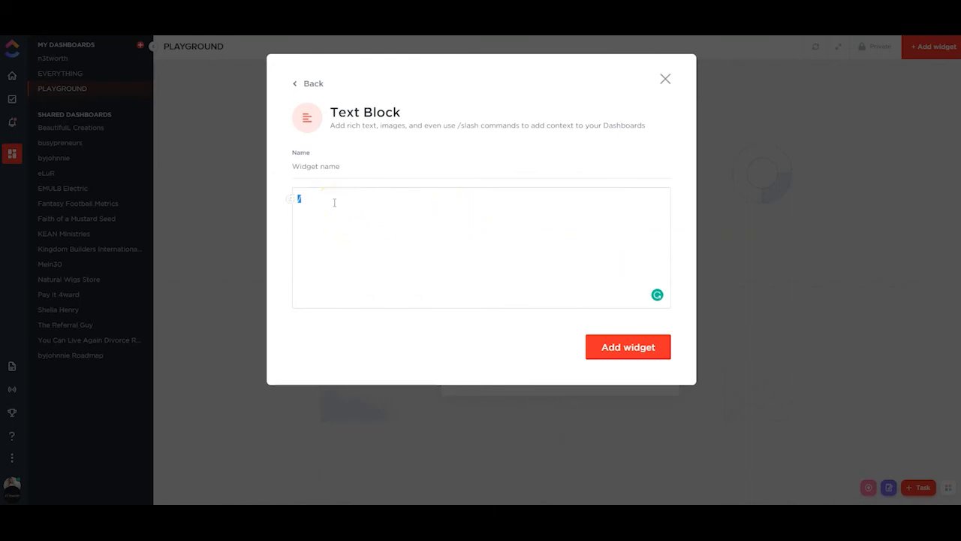
Insert a table in the text block and fill its first row with Date, Company 1 and Company 2
{"action": "type", "text": "/tab"}
{"action": "left_click", "coordinate": [391, 192]}
{"action": "left_click", "coordinate": [342, 220]}
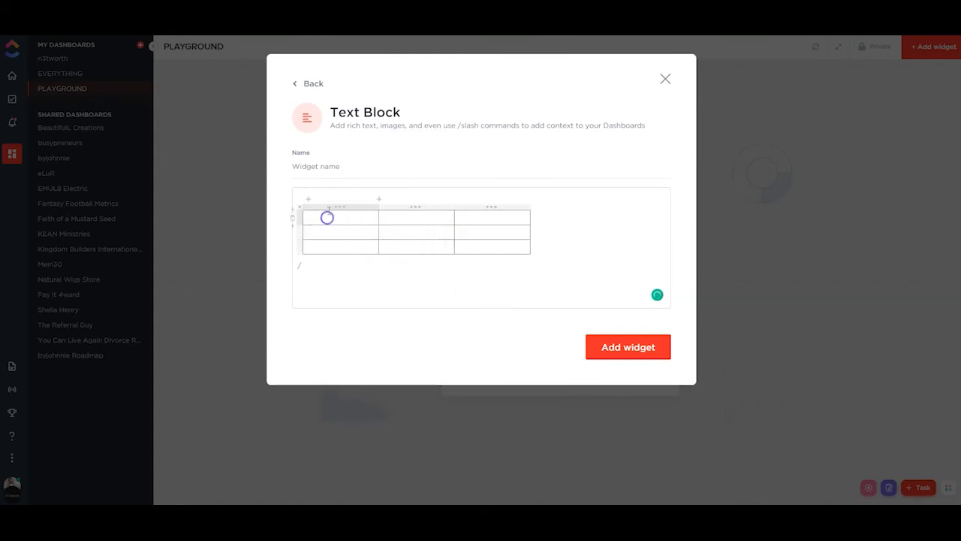
{"action": "type", "text": "Date"}
{"action": "key", "text": "Tab"}
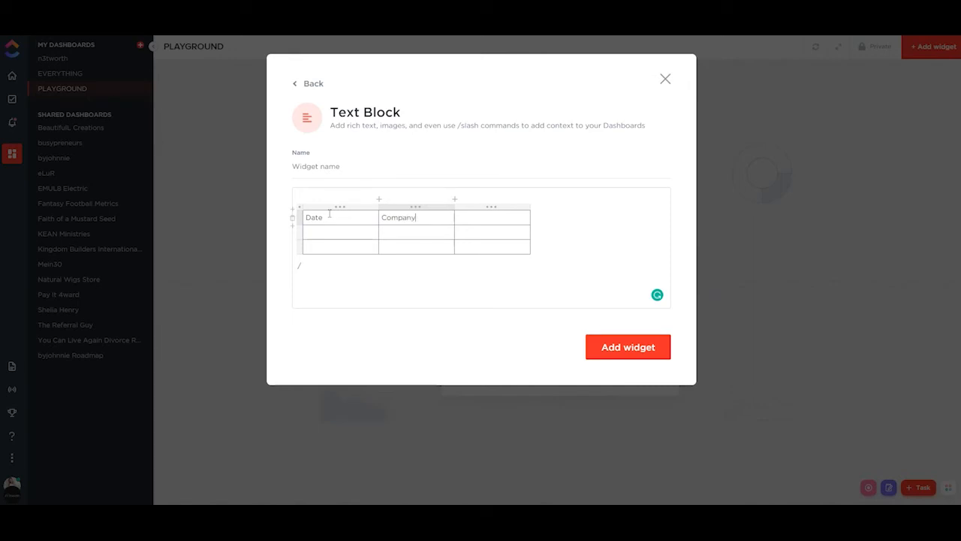
{"action": "type", "text": "Company 1"}
{"action": "key", "text": "Tab"}
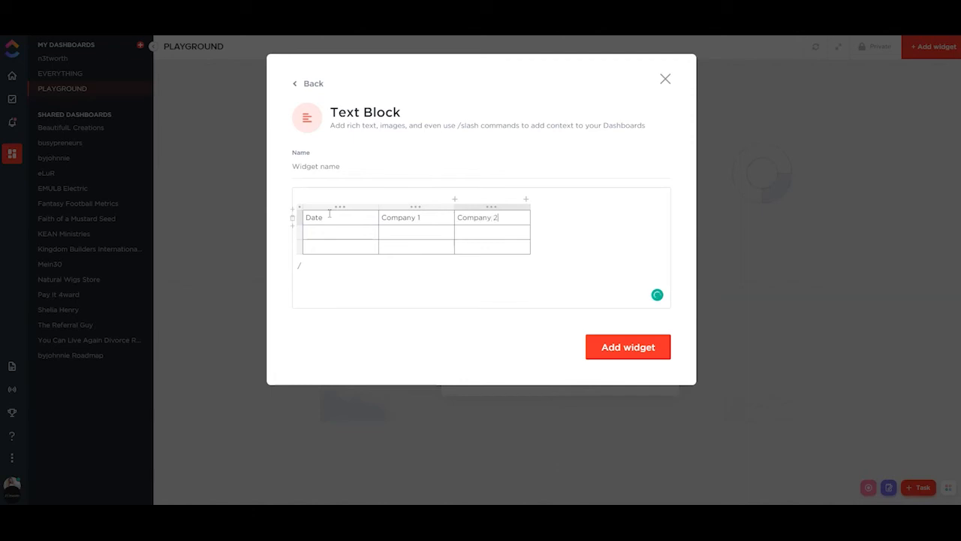
Enter Name in the cell below Company 1 and bring up its link entry, leaving it without a URL
{"action": "left_click", "coordinate": [324, 255]}
{"action": "left_click", "coordinate": [383, 235]}
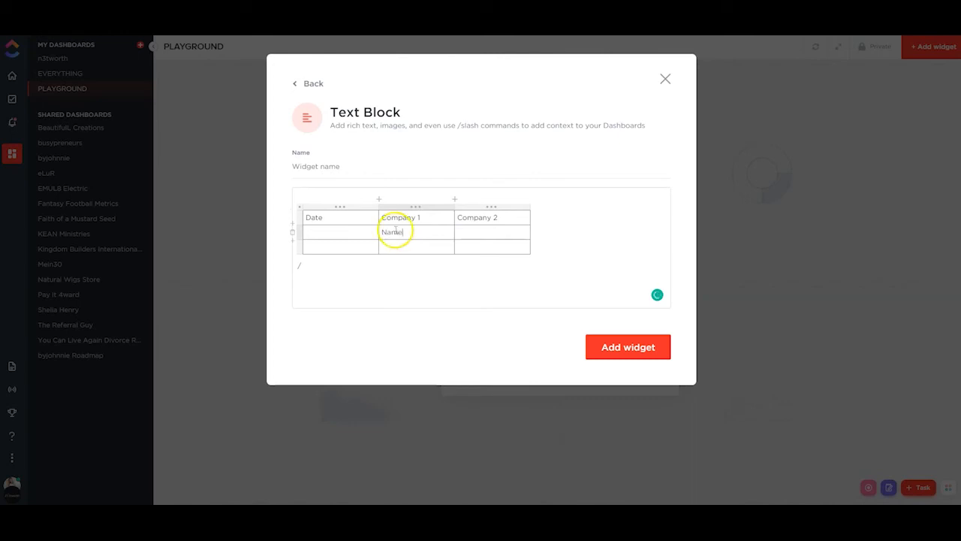
{"action": "double_click", "coordinate": [394, 231]}
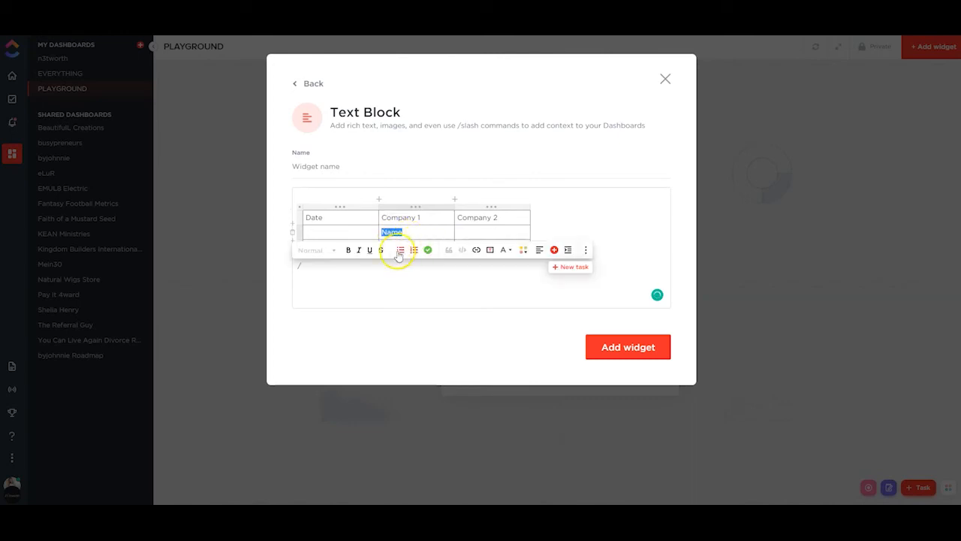
{"action": "left_click", "coordinate": [475, 250]}
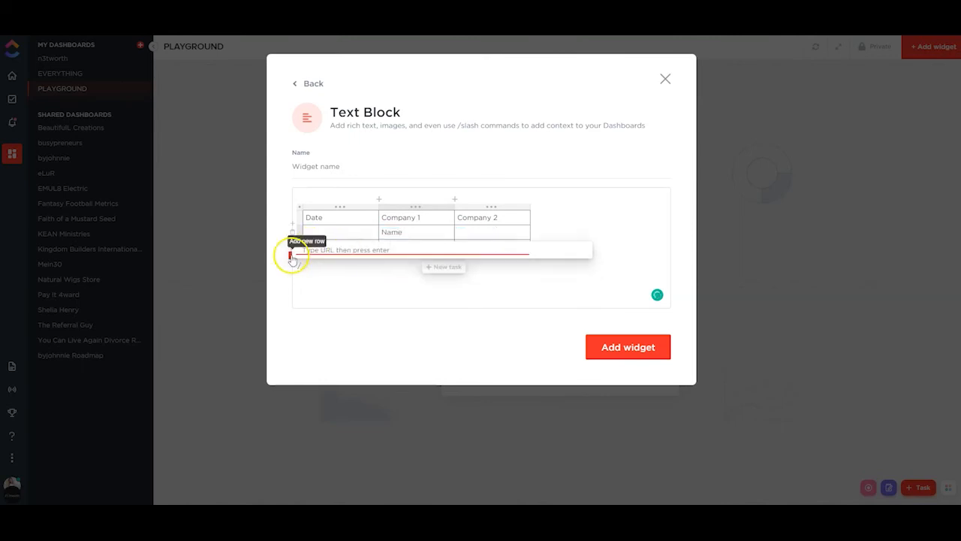
{"action": "left_click", "coordinate": [369, 278]}
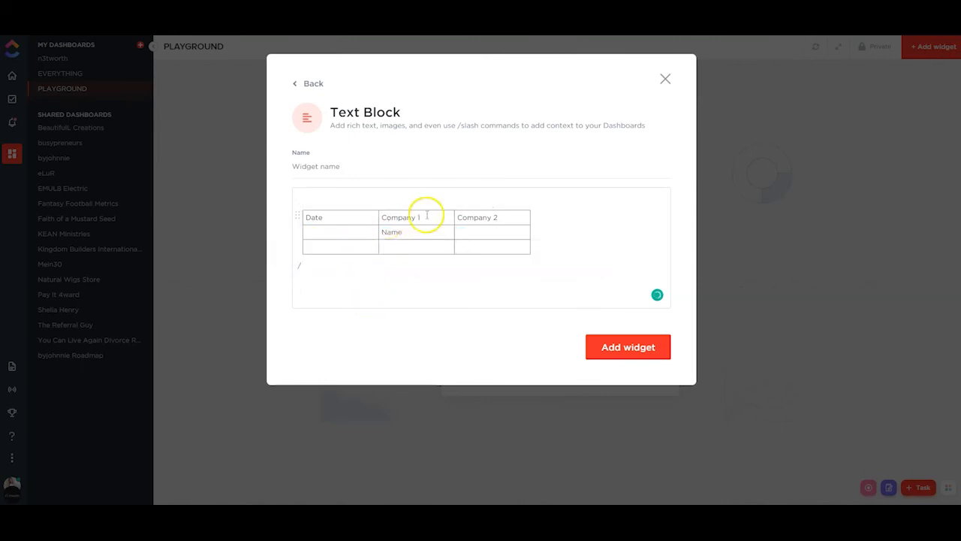
Clear the Company 2 heading from the table and discard the Text Block widget
{"action": "left_click_drag", "start_coordinate": [457, 217], "coordinate": [519, 215]}
{"action": "key", "text": "BackSpace"}
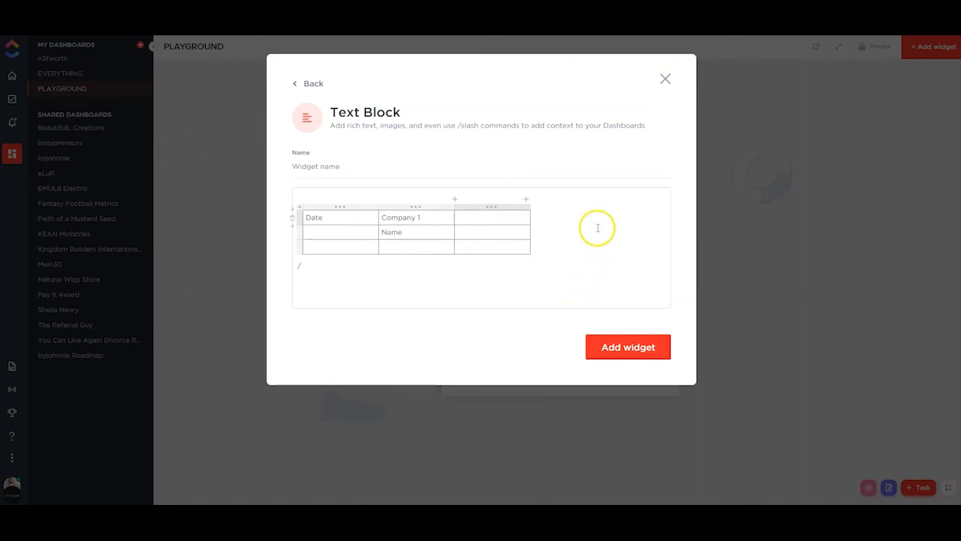
{"action": "left_click", "coordinate": [665, 79]}
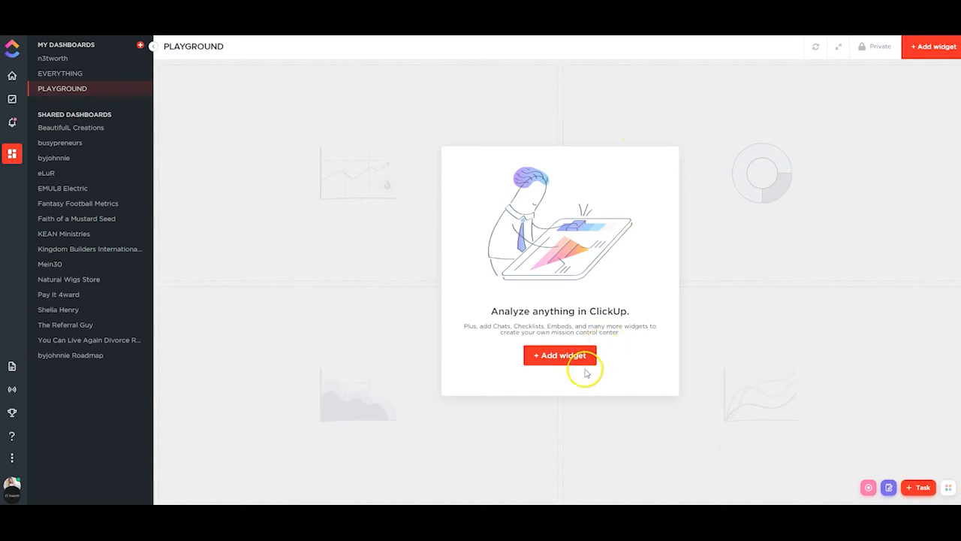
Start a Task List widget on the PLAYGROUND dashboard and name it Documents
{"action": "left_click", "coordinate": [563, 355]}
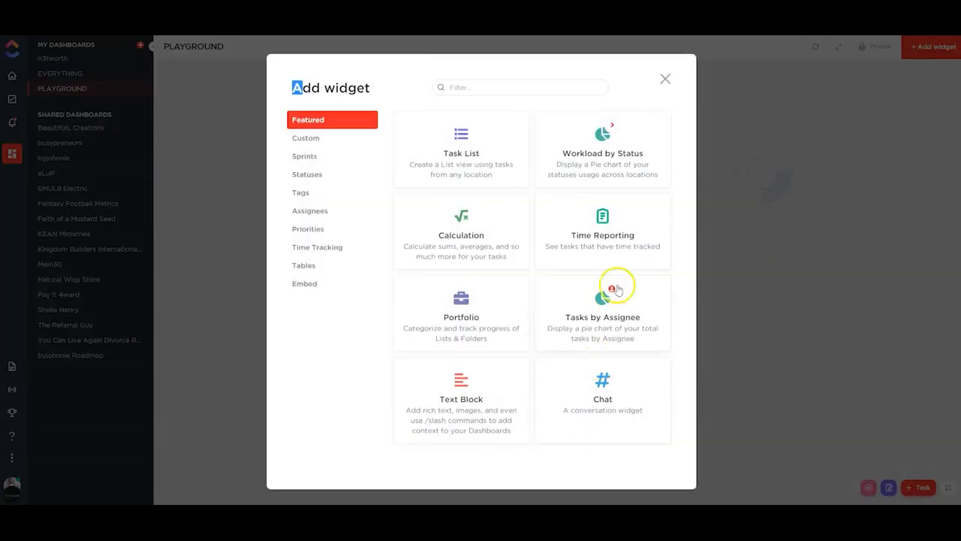
{"action": "left_click", "coordinate": [462, 154]}
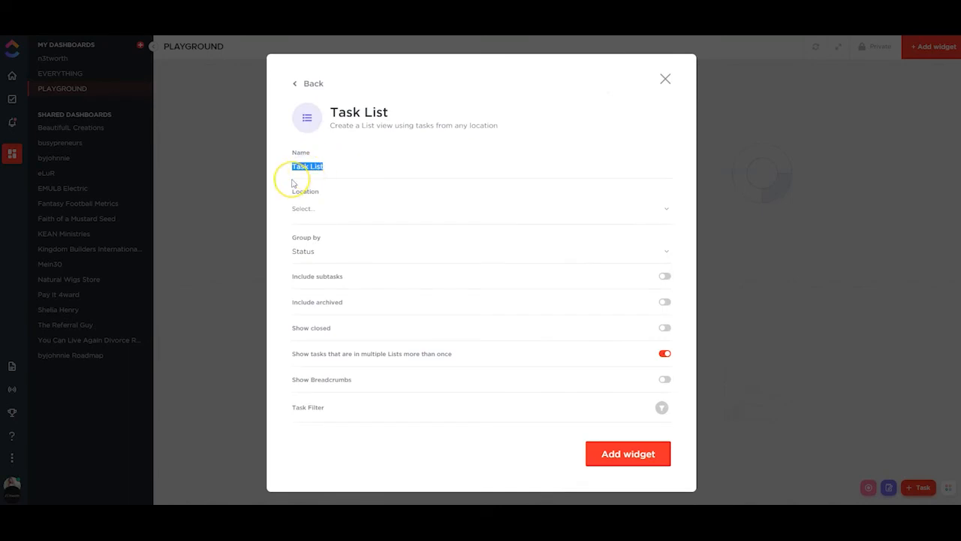
{"action": "type", "text": "Documents"}
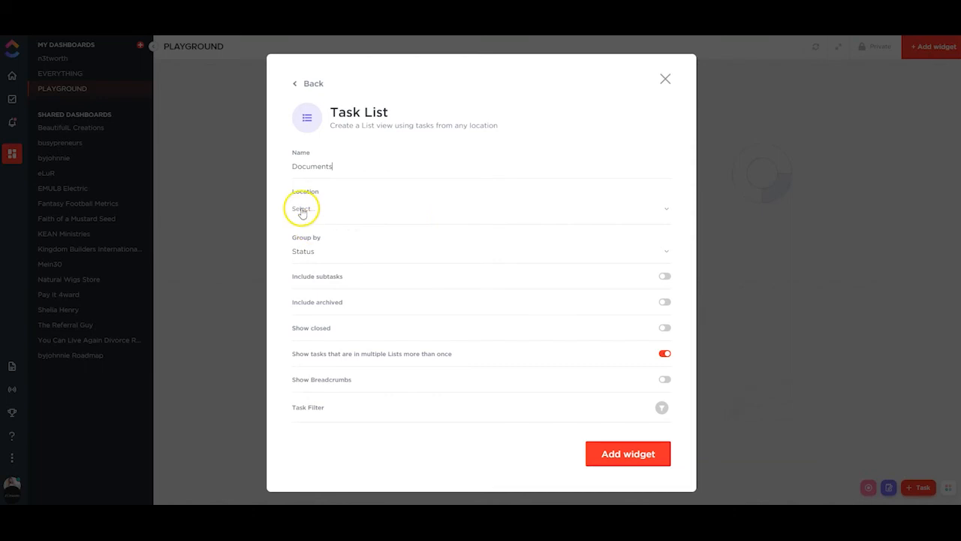
Set the widget's location to the Documents list in the byjohnnie space and add the widget to the dashboard
{"action": "left_click", "coordinate": [307, 210]}
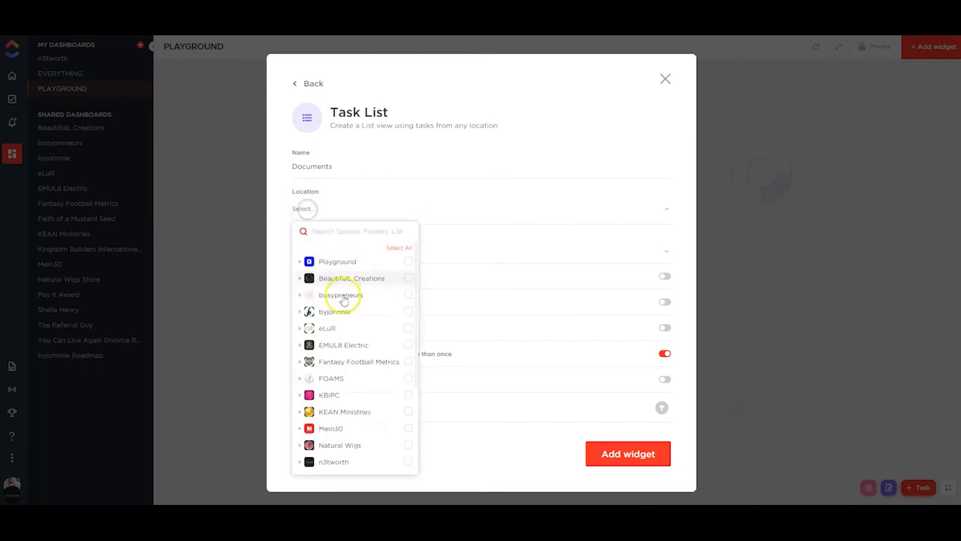
{"action": "left_click", "coordinate": [300, 311]}
{"action": "scroll", "coordinate": [320, 340], "scroll_direction": "down", "scroll_amount": 1}
{"action": "left_click", "coordinate": [342, 376]}
{"action": "left_click", "coordinate": [607, 455]}
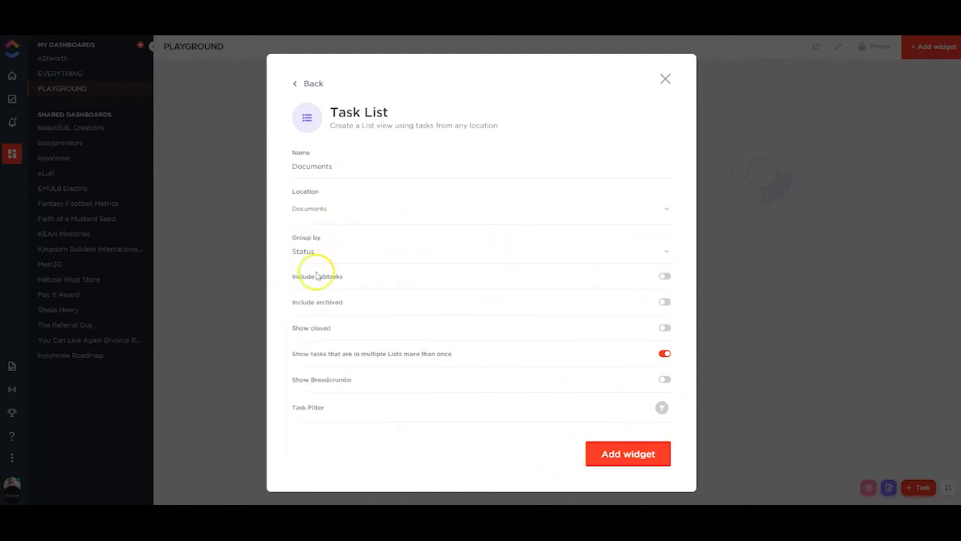
{"action": "left_click", "coordinate": [622, 455]}
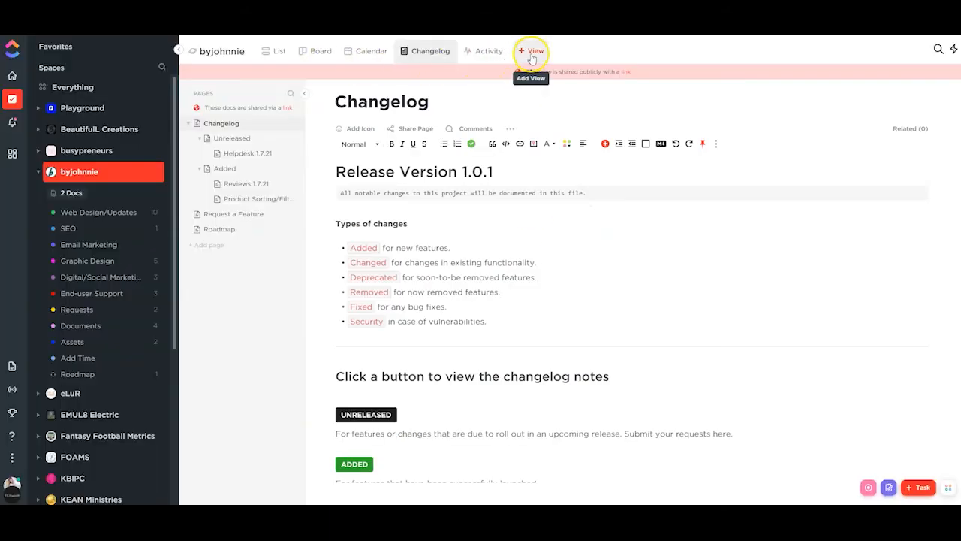
Look at the view types that can be added to byjohnnie and read through the Changelog doc from title to end
{"action": "left_click", "coordinate": [532, 53]}
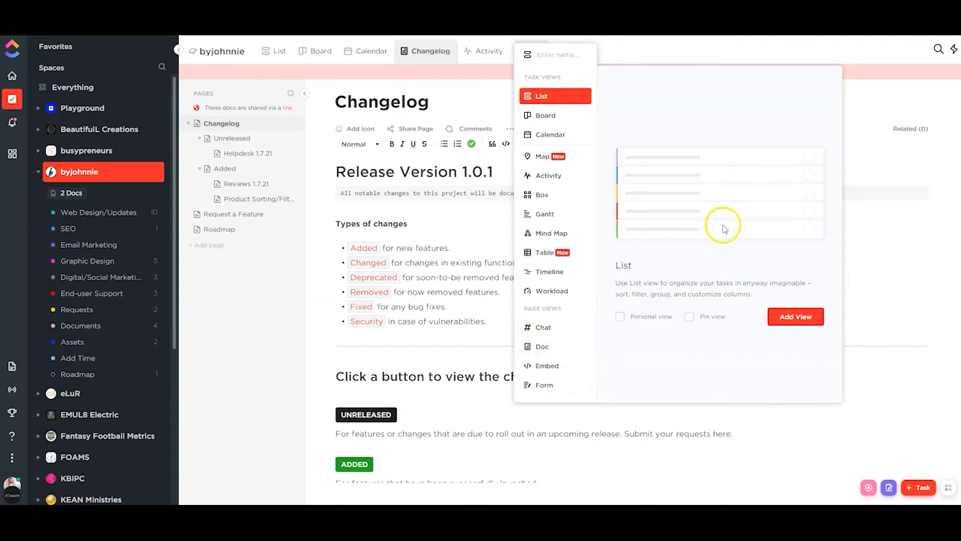
{"action": "left_click", "coordinate": [417, 54]}
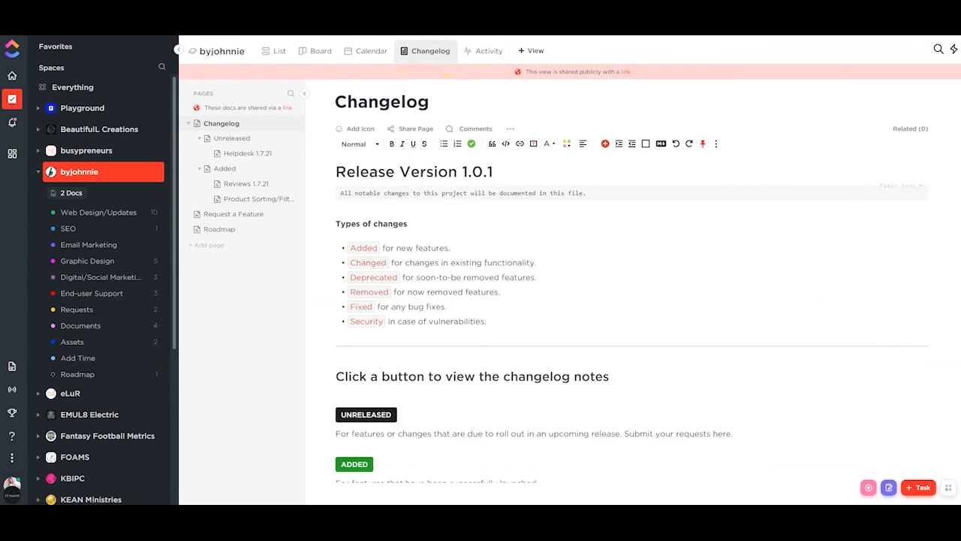
{"action": "scroll", "coordinate": [431, 256], "scroll_direction": "down", "scroll_amount": 1}
{"action": "scroll", "coordinate": [437, 262], "scroll_direction": "up", "scroll_amount": 1}
{"action": "scroll", "coordinate": [385, 444], "scroll_direction": "down", "scroll_amount": 2}
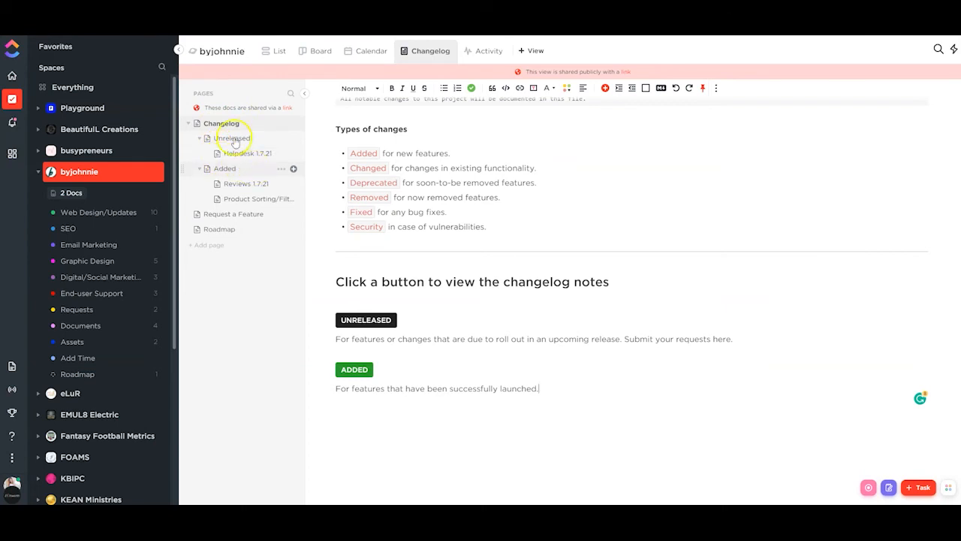
{"action": "scroll", "coordinate": [438, 193], "scroll_direction": "up", "scroll_amount": 2}
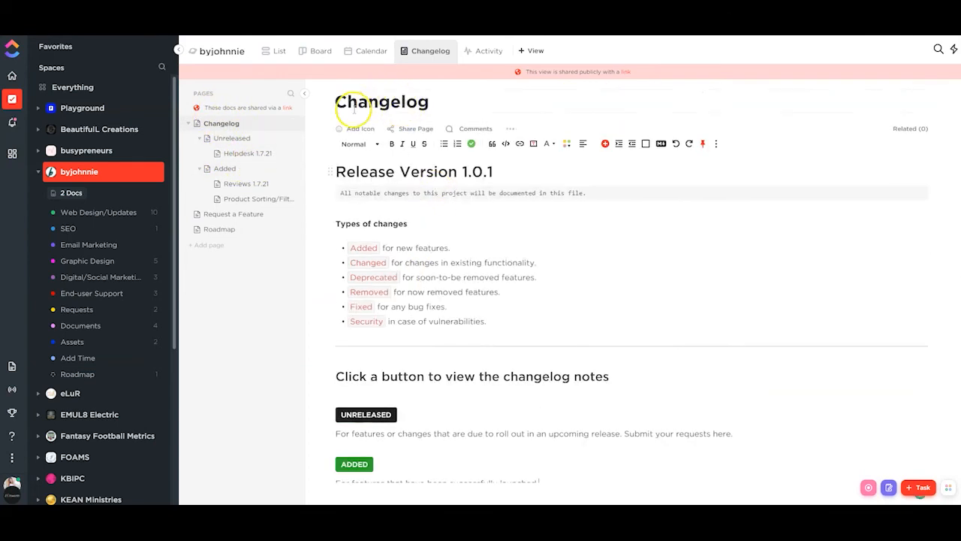
{"action": "scroll", "coordinate": [372, 397], "scroll_direction": "down", "scroll_amount": 2}
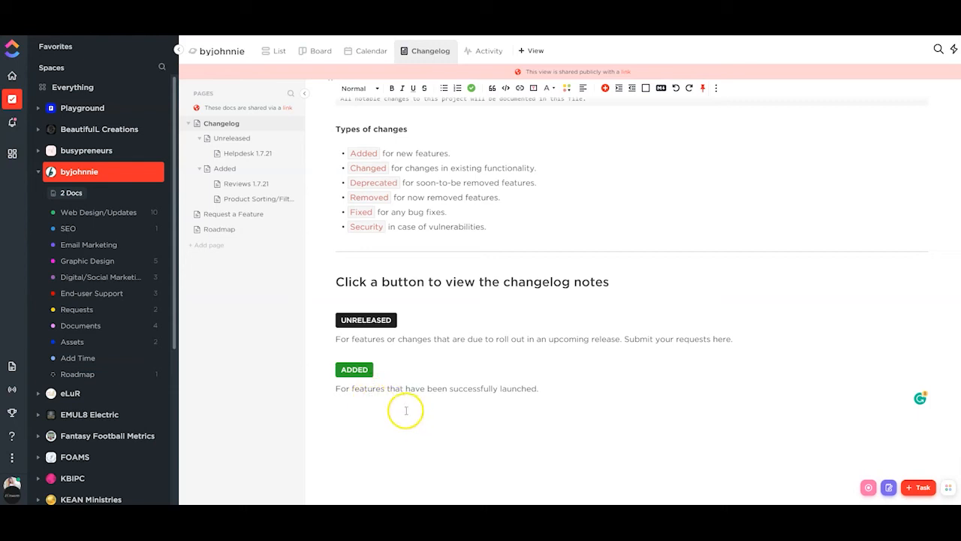
{"action": "scroll", "coordinate": [461, 338], "scroll_direction": "up", "scroll_amount": 3}
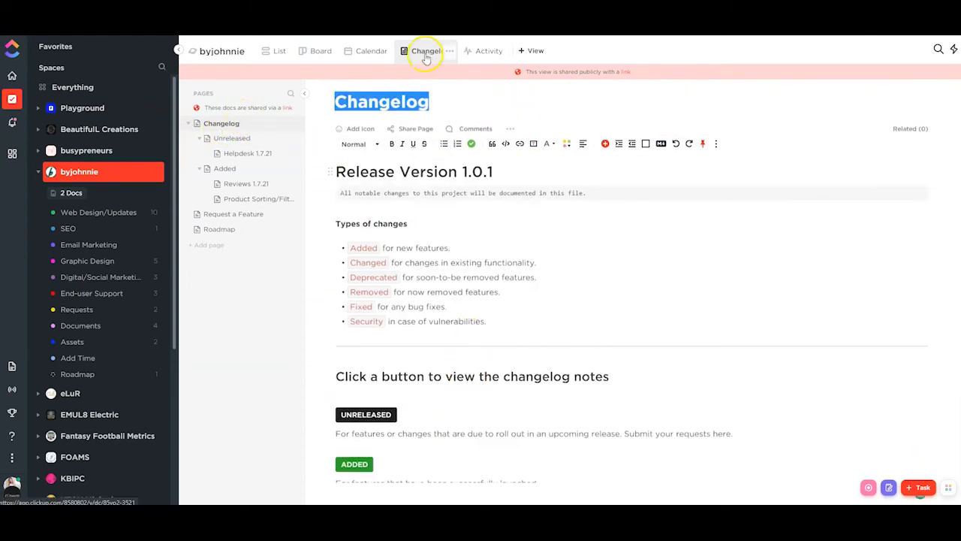
{"action": "scroll", "coordinate": [365, 401], "scroll_direction": "down", "scroll_amount": 3}
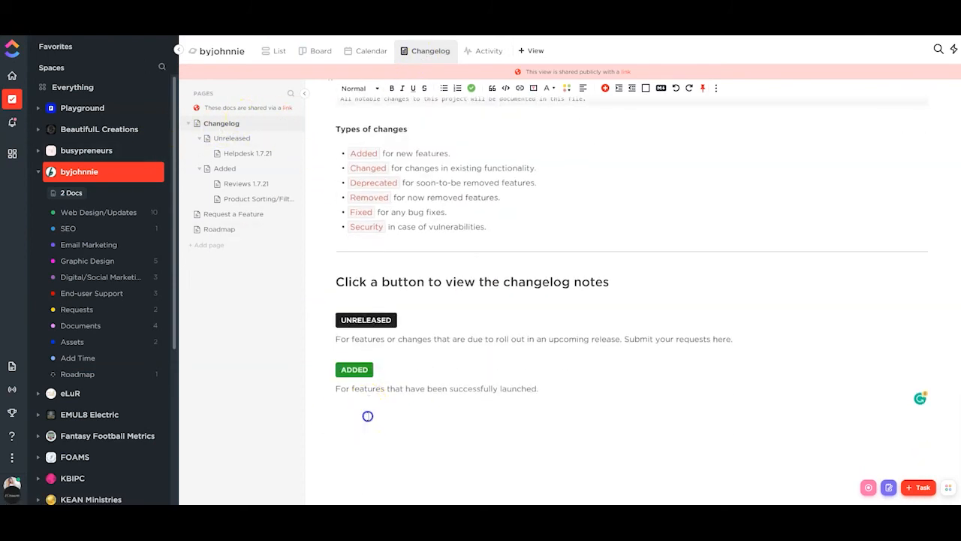
Insert a Table of Tasks (List view) of byjohnnie's Documents list below the Added section with the /task command and review it
{"action": "left_click_drag", "start_coordinate": [518, 401], "coordinate": [526, 400]}
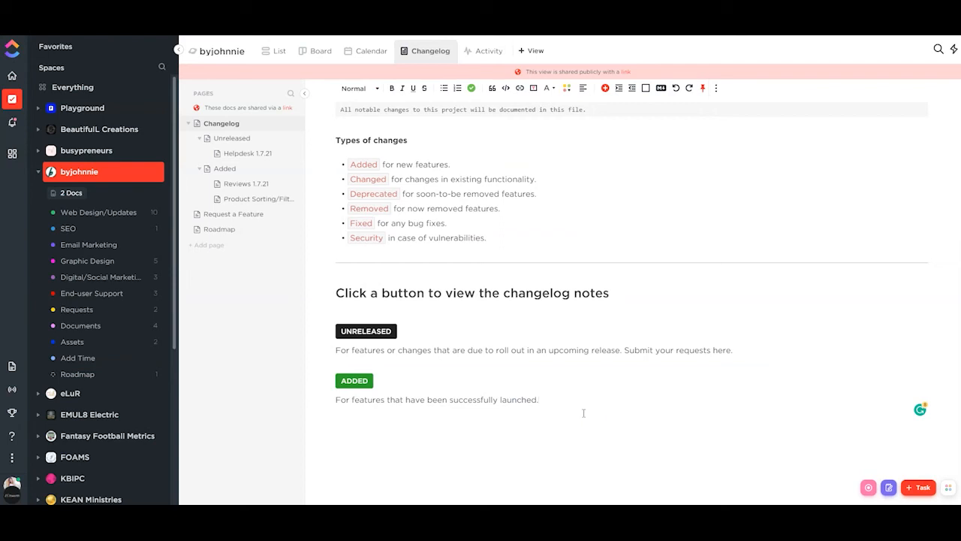
{"action": "type", "text": "/task"}
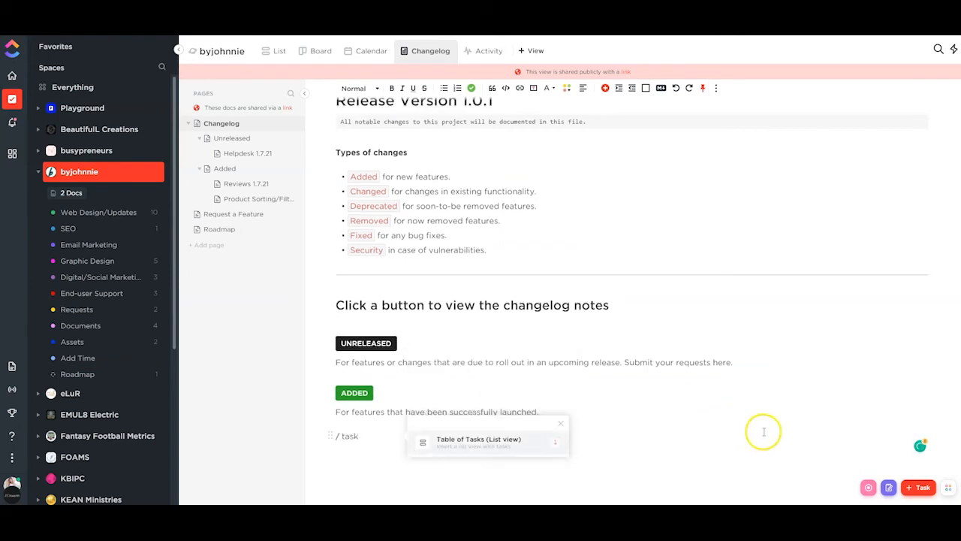
{"action": "left_click", "coordinate": [506, 439]}
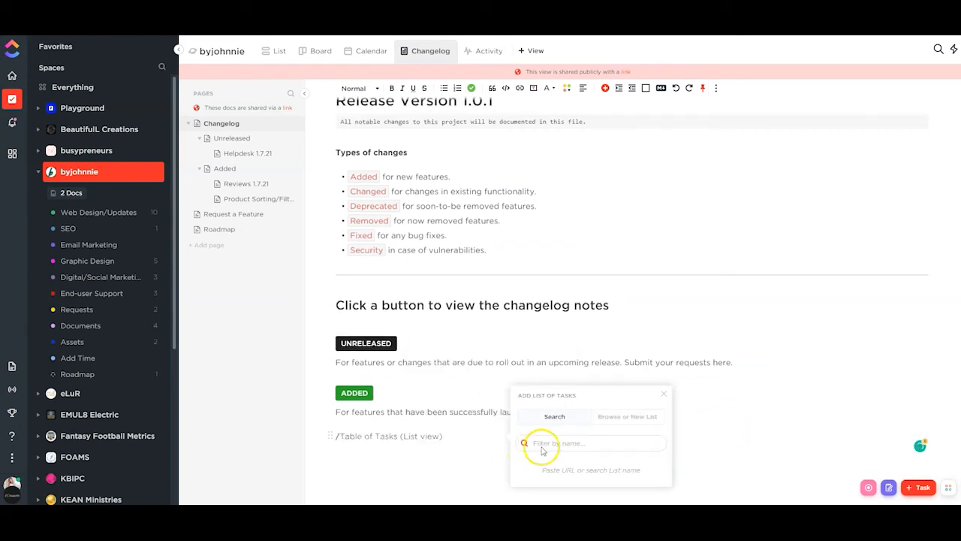
{"action": "left_click", "coordinate": [627, 416]}
{"action": "left_click", "coordinate": [607, 431]}
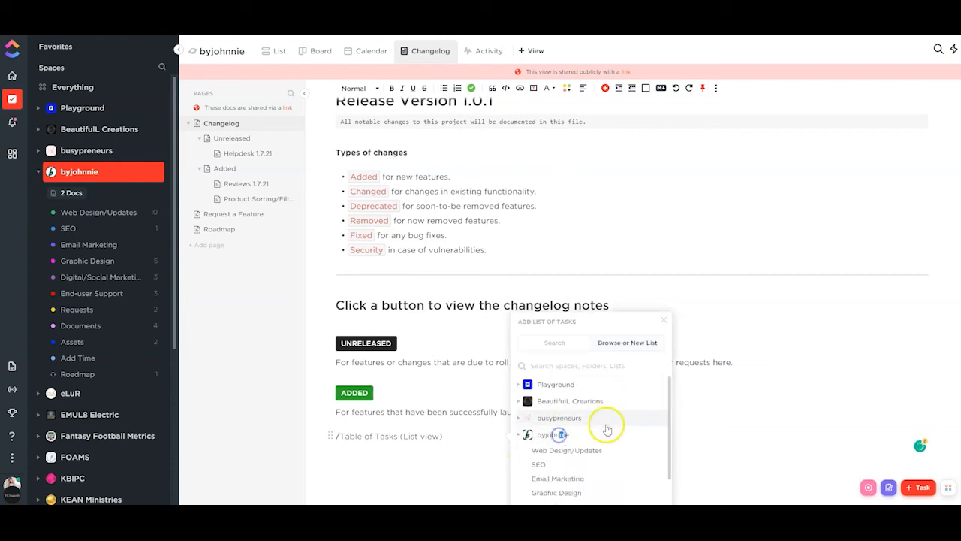
{"action": "scroll", "coordinate": [585, 450], "scroll_direction": "down", "scroll_amount": 3}
{"action": "left_click", "coordinate": [562, 447]}
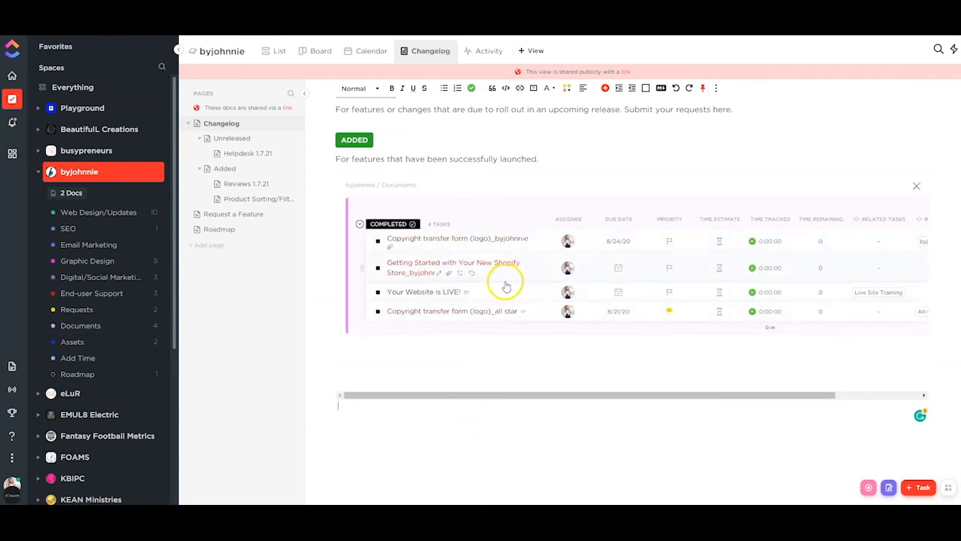
{"action": "scroll", "coordinate": [506, 286], "scroll_direction": "up", "scroll_amount": 3}
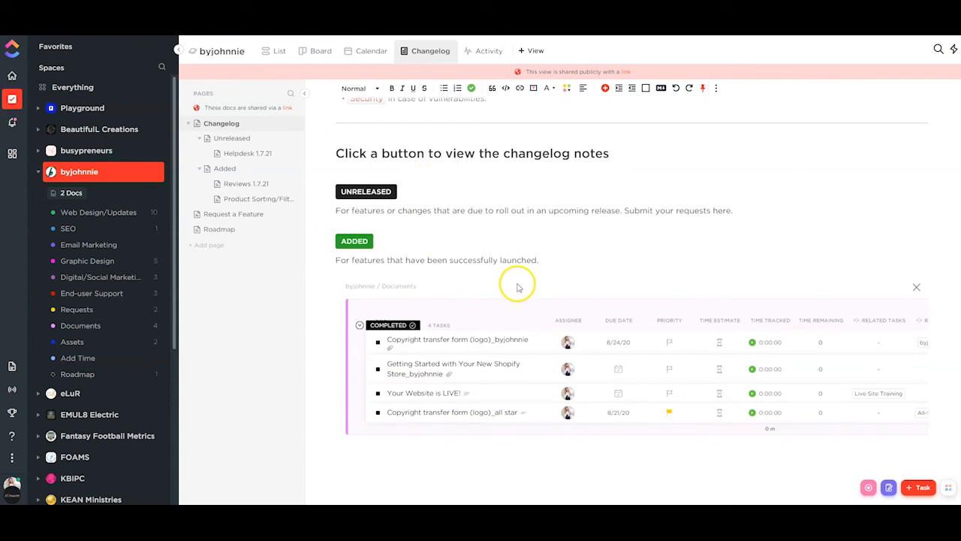
{"action": "scroll", "coordinate": [517, 287], "scroll_direction": "up", "scroll_amount": 5}
{"action": "left_click", "coordinate": [238, 195]}
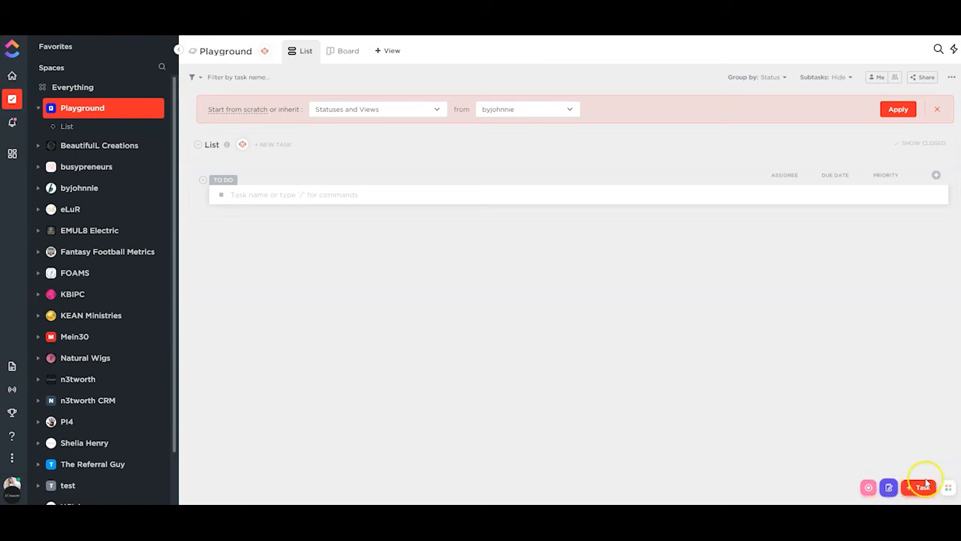
Create a Notepad note named Test and open its body for writing
{"action": "left_click", "coordinate": [948, 488]}
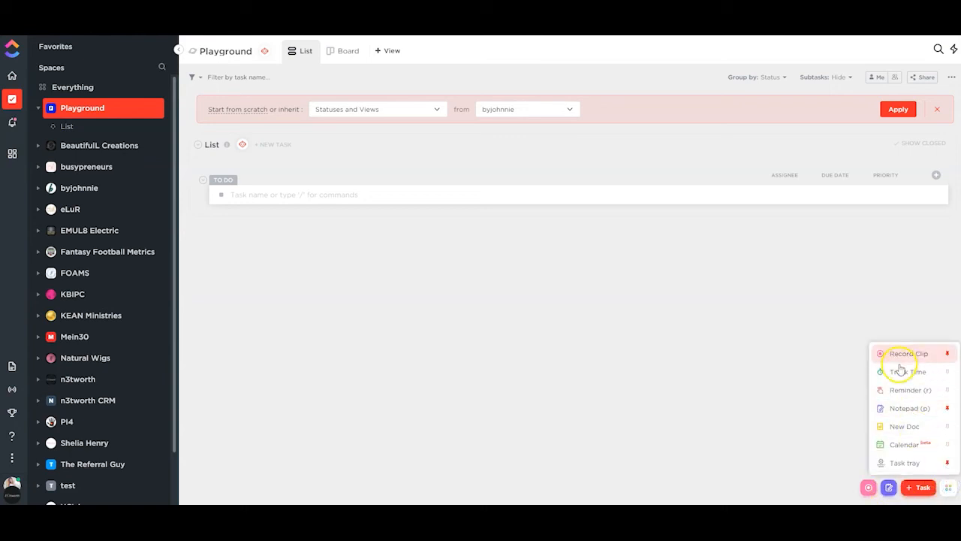
{"action": "left_click", "coordinate": [889, 487]}
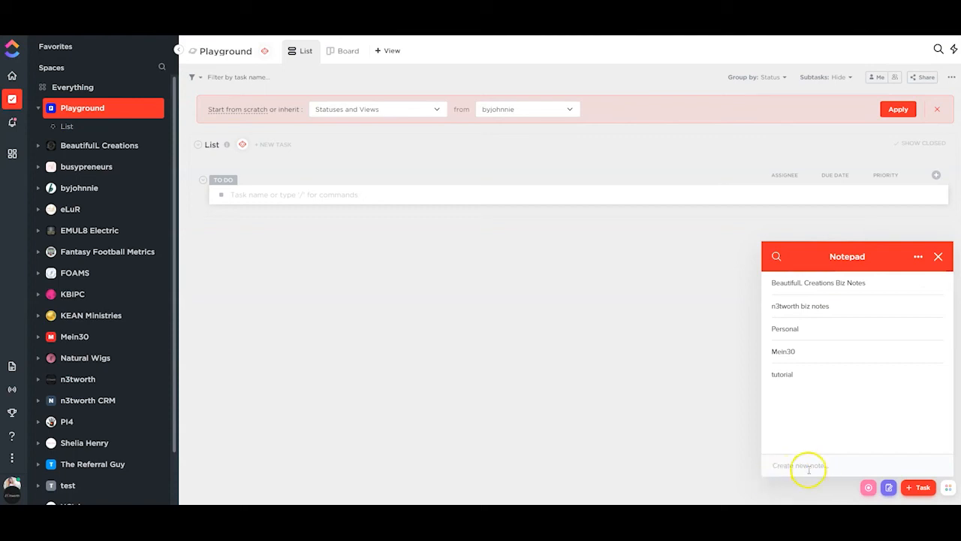
{"action": "type", "text": "Test"}
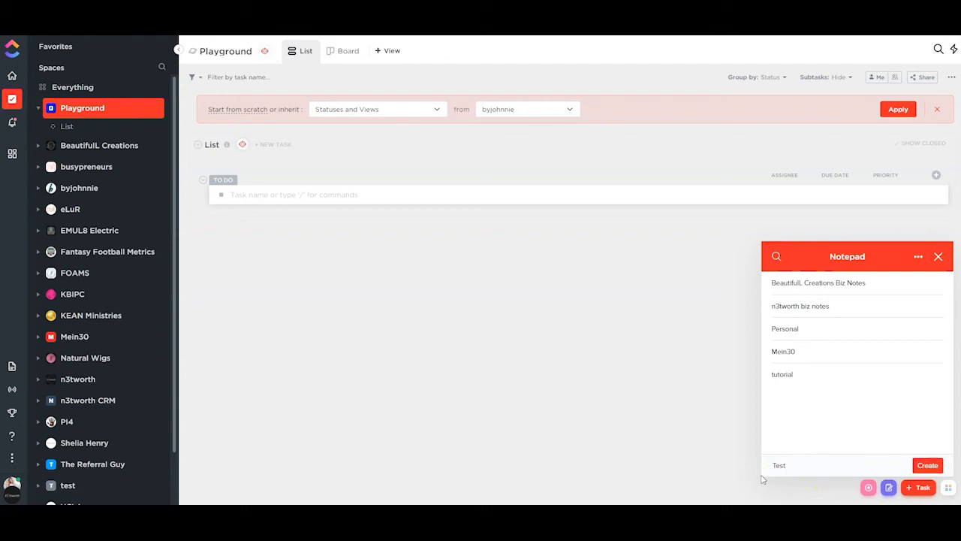
{"action": "key", "text": "Return"}
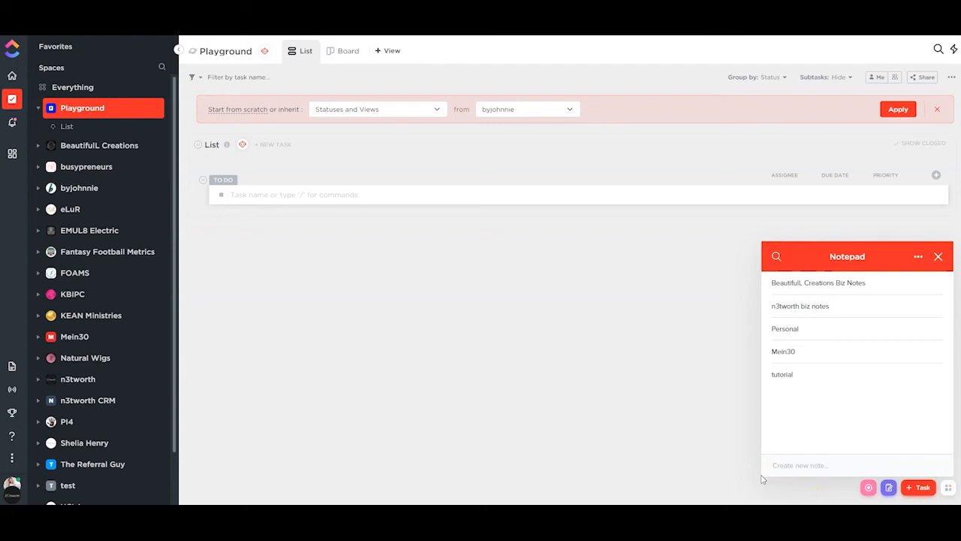
{"action": "left_click", "coordinate": [793, 286]}
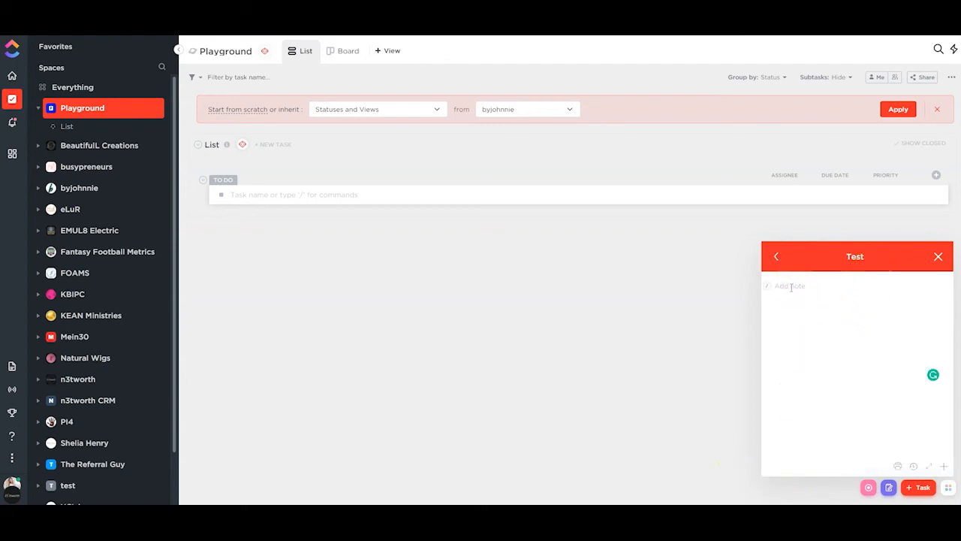
Browse the slash commands available in the Test note and enter Test Note as its first line
{"action": "type", "text": "/"}
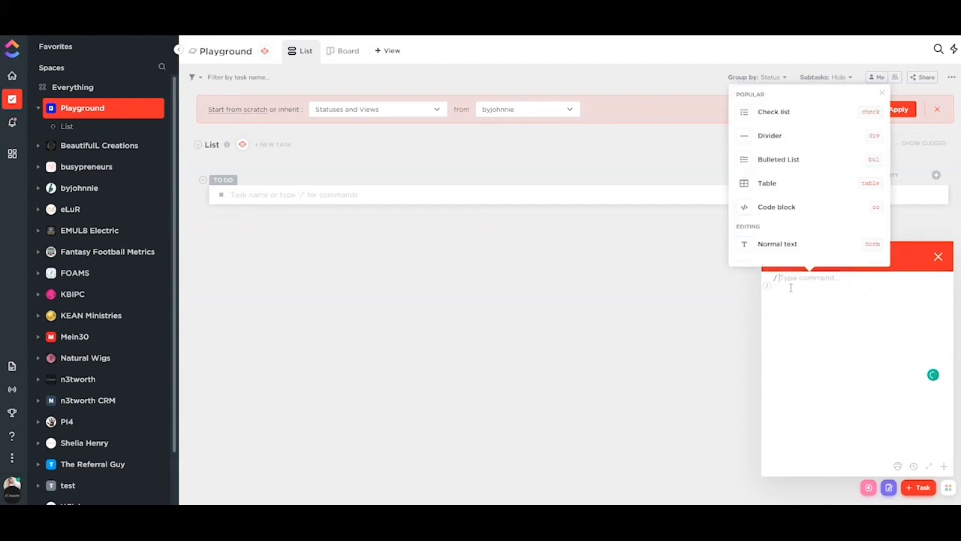
{"action": "scroll", "coordinate": [785, 157], "scroll_direction": "down", "scroll_amount": 10}
{"action": "scroll", "coordinate": [793, 180], "scroll_direction": "up", "scroll_amount": 8}
{"action": "scroll", "coordinate": [793, 180], "scroll_direction": "down", "scroll_amount": 5}
{"action": "left_click", "coordinate": [782, 293]}
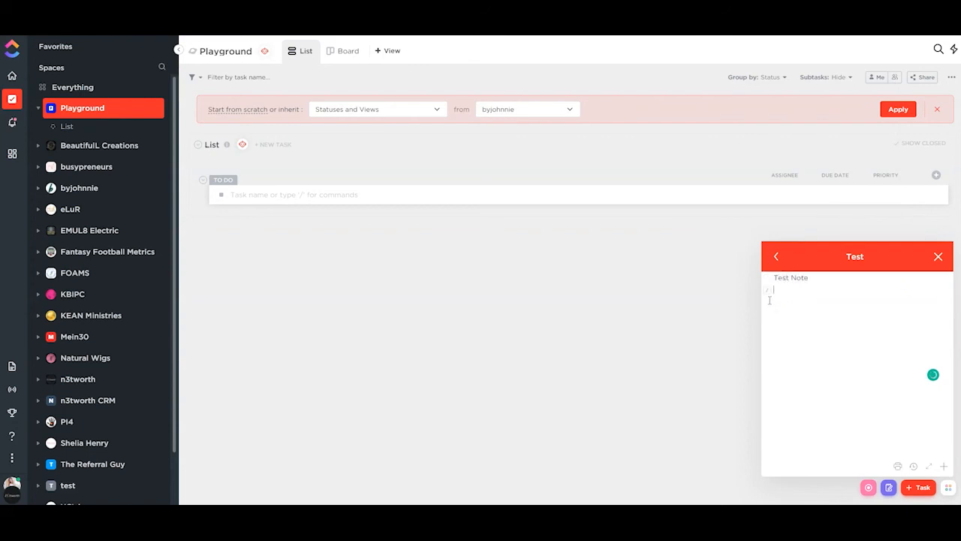
Bring up the Table of Tasks (List view) options in the note with the /list command, dismissing them without picking a list
{"action": "type", "text": "/"}
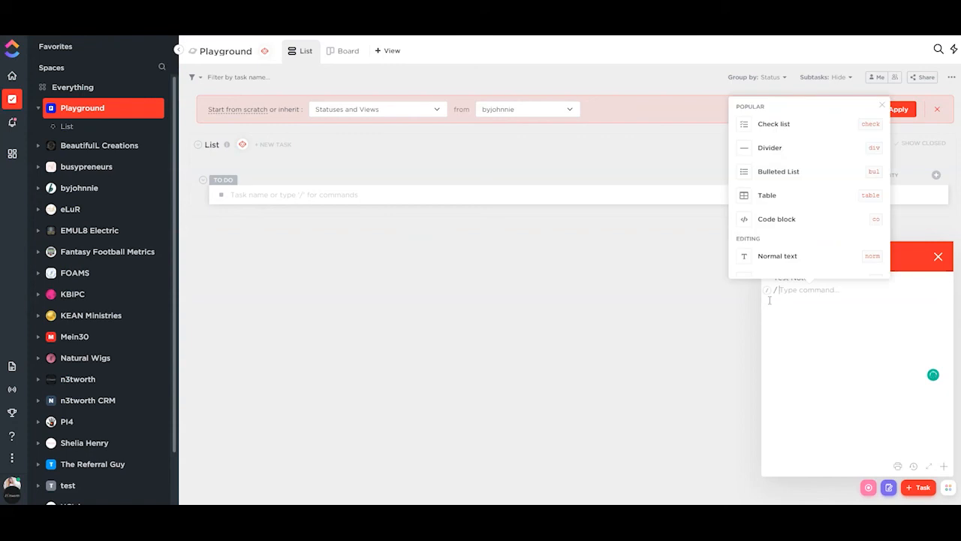
{"action": "scroll", "coordinate": [781, 200], "scroll_direction": "down", "scroll_amount": 2}
{"action": "scroll", "coordinate": [778, 202], "scroll_direction": "down", "scroll_amount": 2}
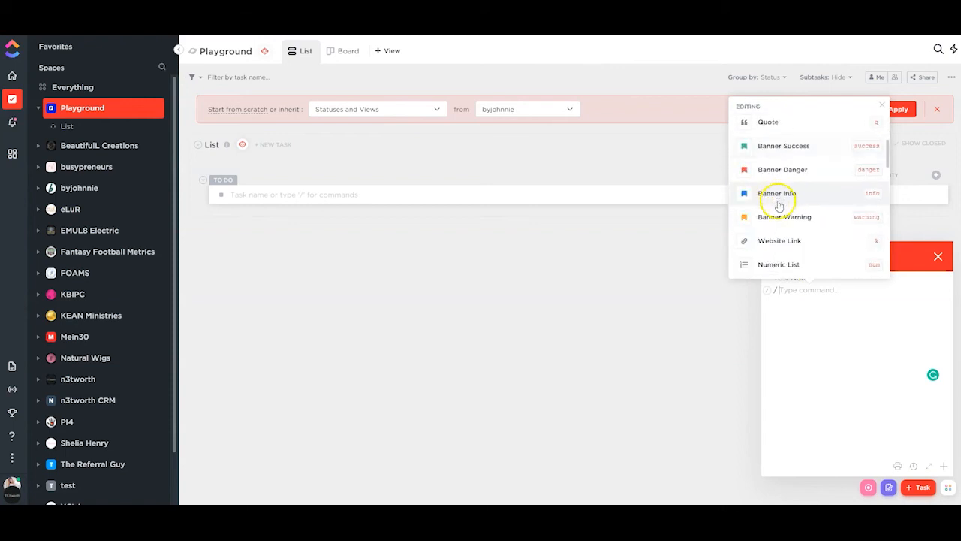
{"action": "type", "text": "list"}
{"action": "left_click", "coordinate": [785, 270]}
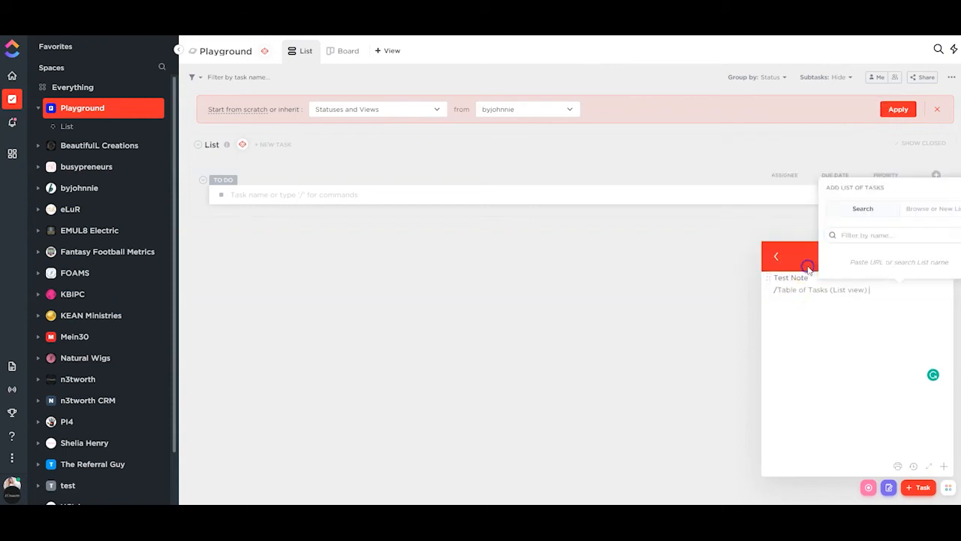
{"action": "left_click_drag", "start_coordinate": [838, 315], "coordinate": [783, 309]}
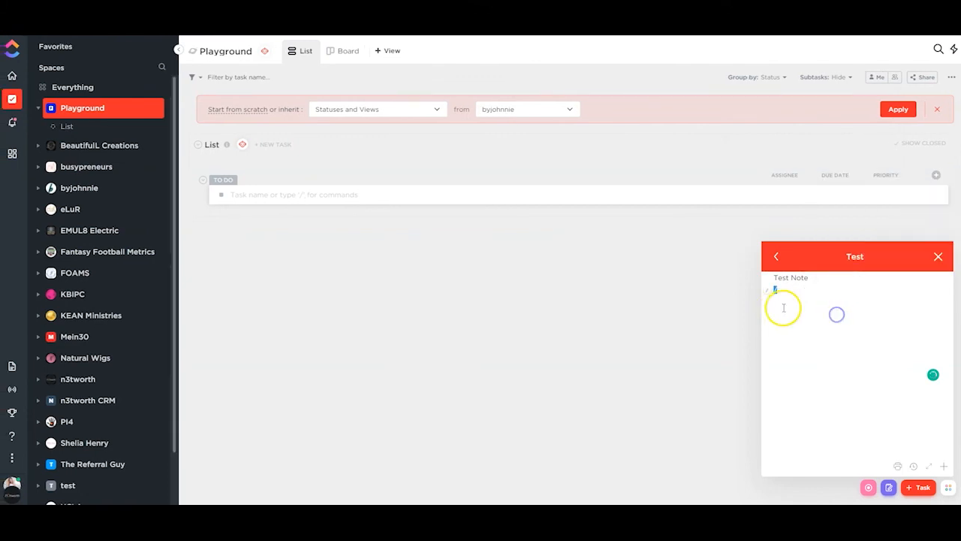